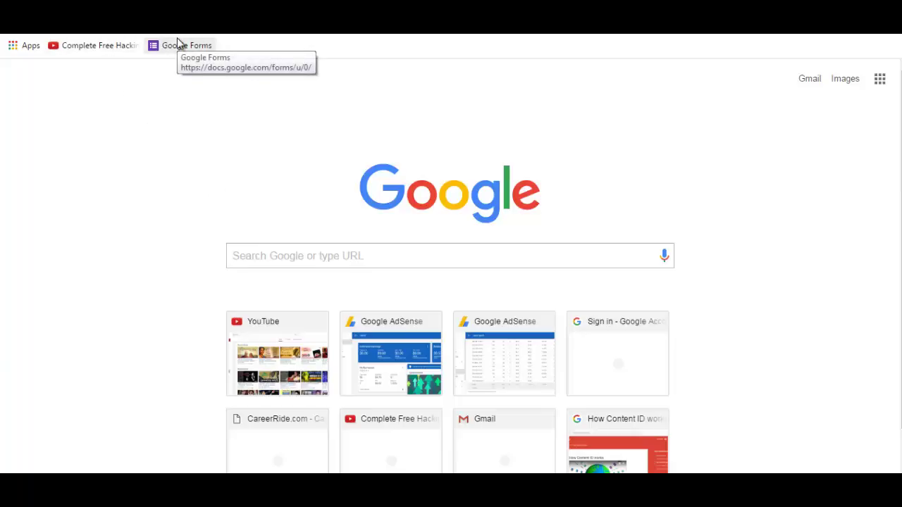
Step: Open adwords.google.com and sign in to Google AdWords by entering the account password
{"action": "type", "text": "ad"}
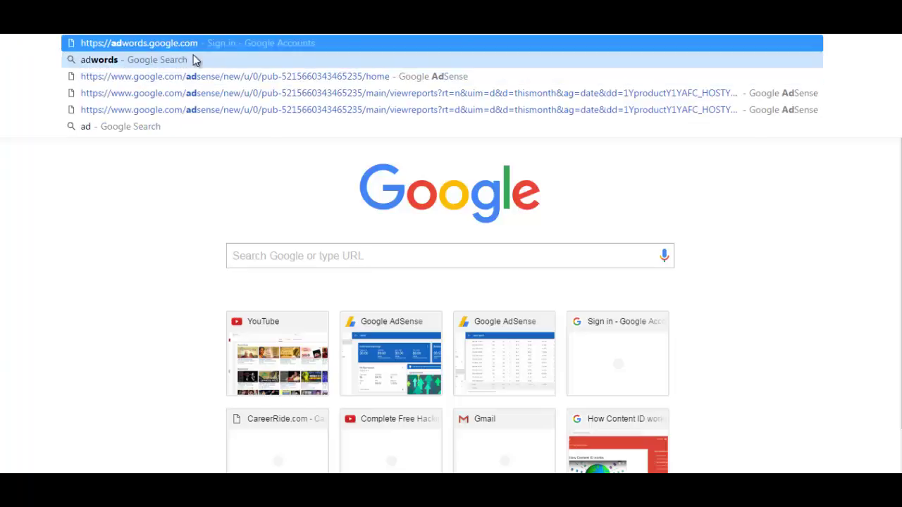
{"action": "left_click", "coordinate": [195, 42]}
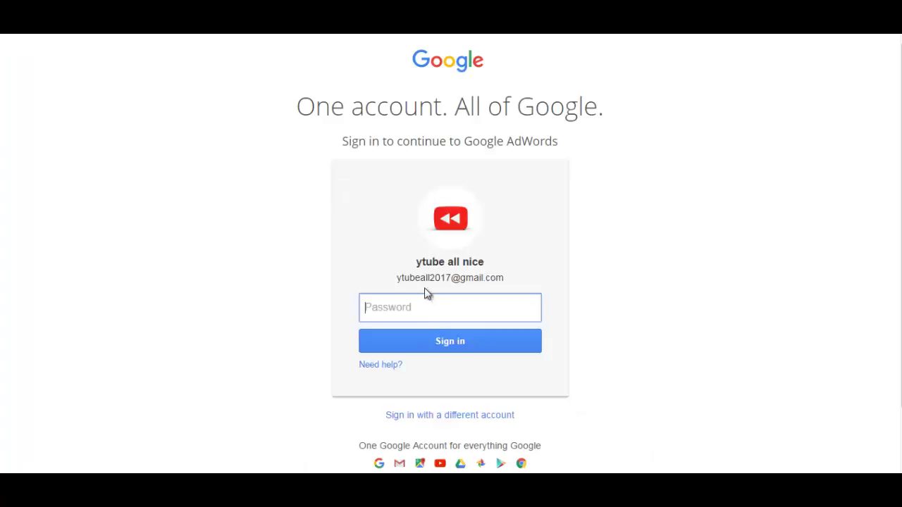
{"action": "type", "text": "••"}
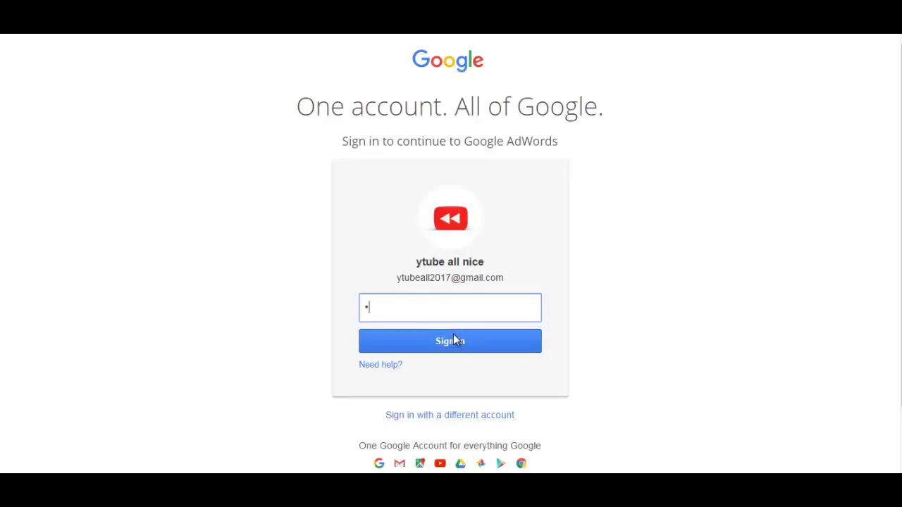
{"action": "type", "text": "•••••••••"}
{"action": "left_click", "coordinate": [453, 339]}
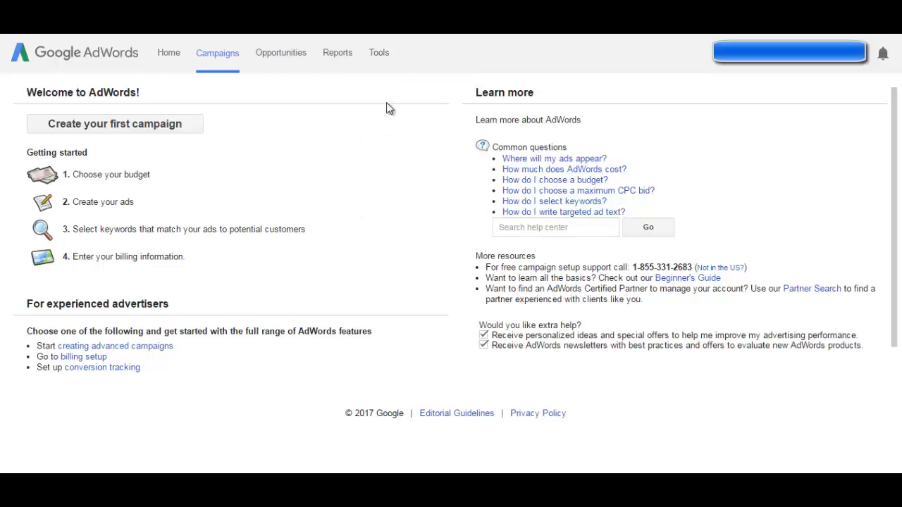
Step: Open the Keyword Planner and expand the option to search for new keywords using a phrase, website or category
{"action": "left_click", "coordinate": [380, 58]}
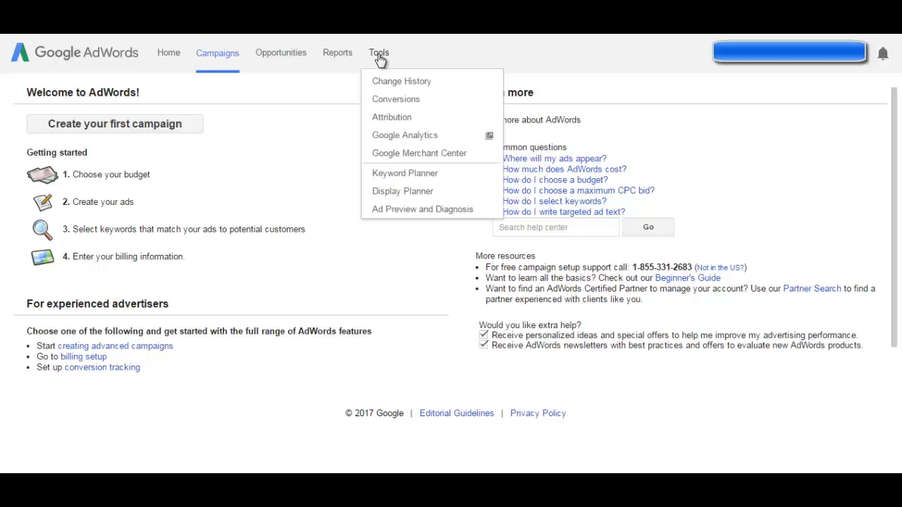
{"action": "left_click", "coordinate": [415, 182]}
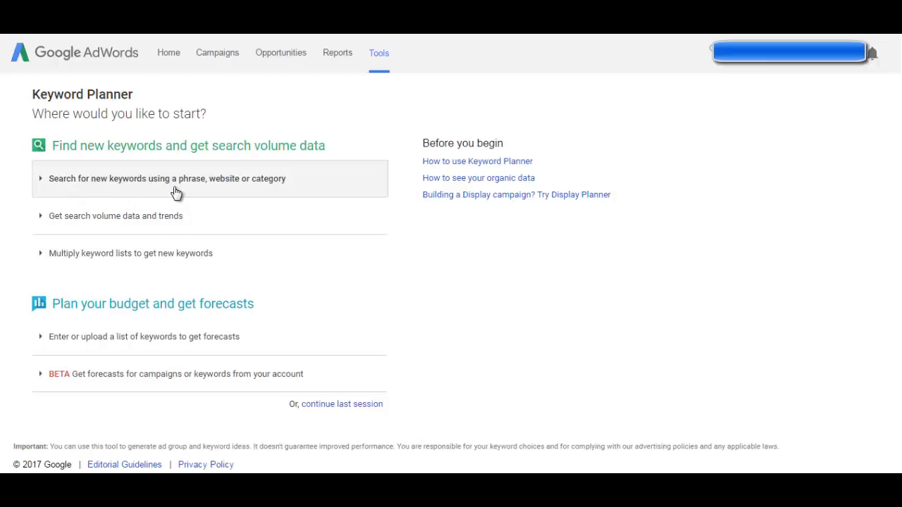
{"action": "left_click", "coordinate": [245, 185]}
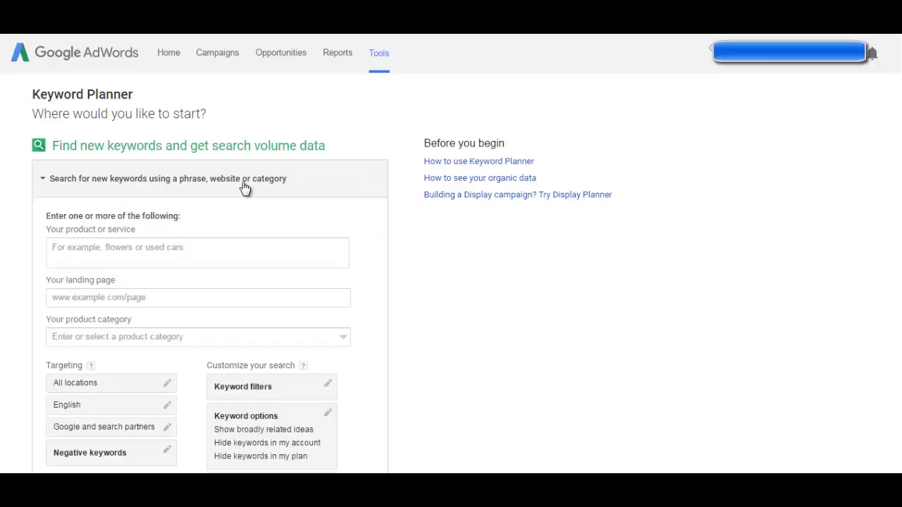
{"action": "left_click", "coordinate": [97, 243]}
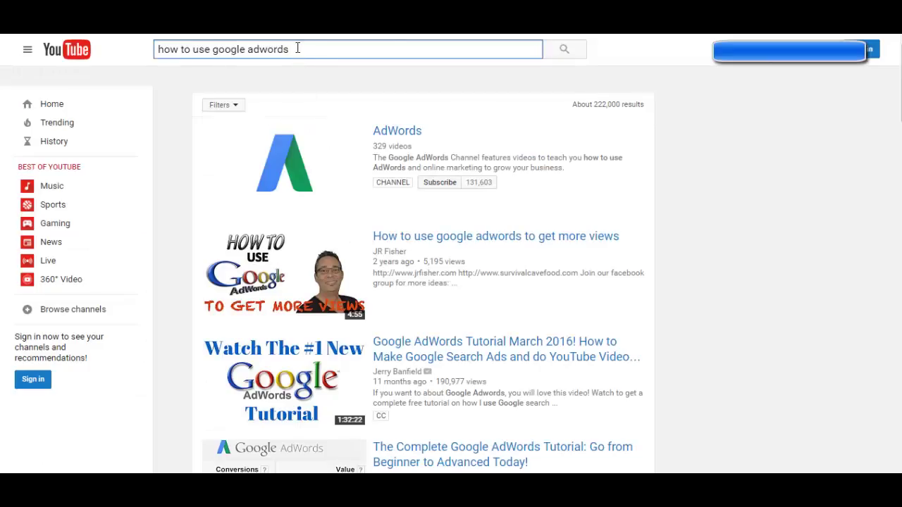
Step: Switch to YouTube and copy the search phrase "how to use google adwords"
{"action": "left_click_drag", "start_coordinate": [298, 48], "coordinate": [157, 51]}
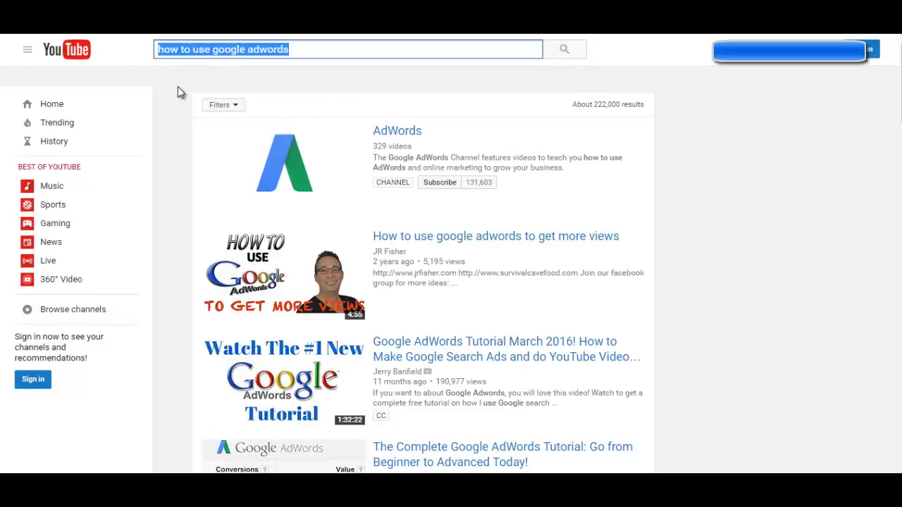
{"action": "right_click", "coordinate": [223, 49]}
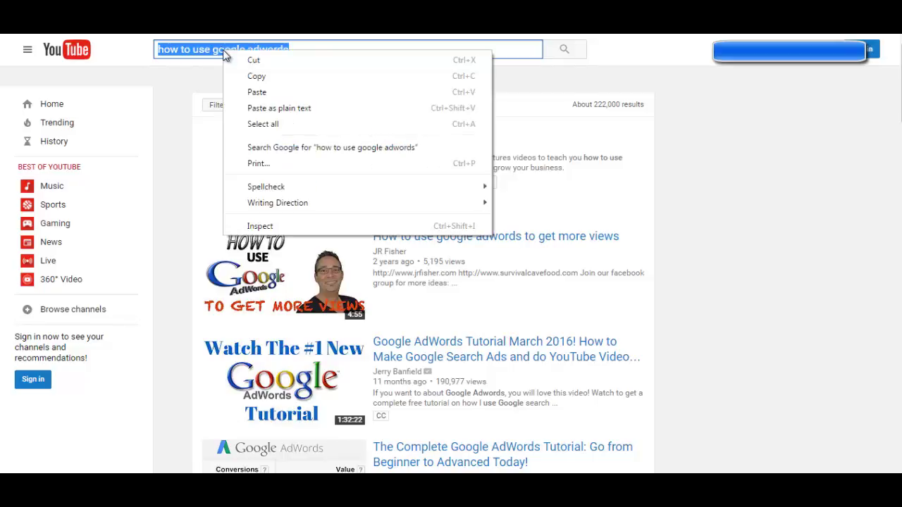
{"action": "left_click", "coordinate": [270, 77]}
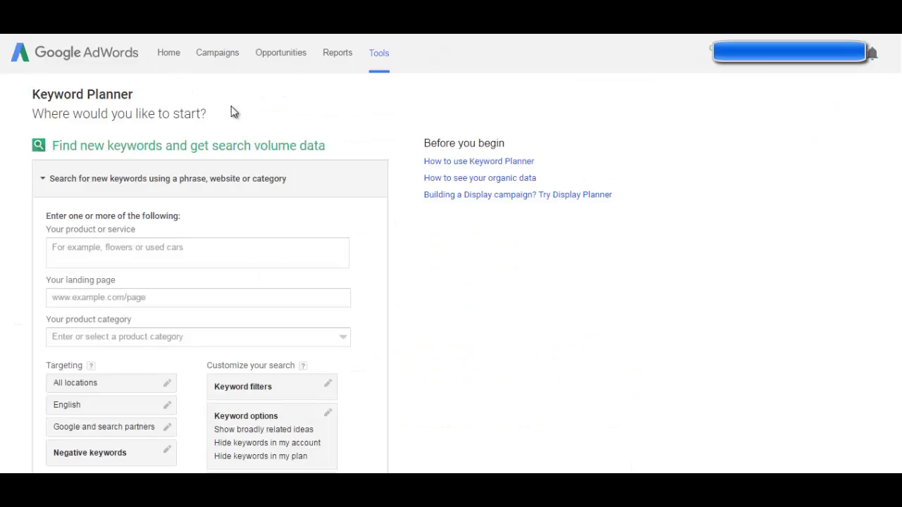
Step: Back in the Keyword Planner, paste "how to use google adwords" as the product or service and get keyword ideas
{"action": "left_click", "coordinate": [115, 253]}
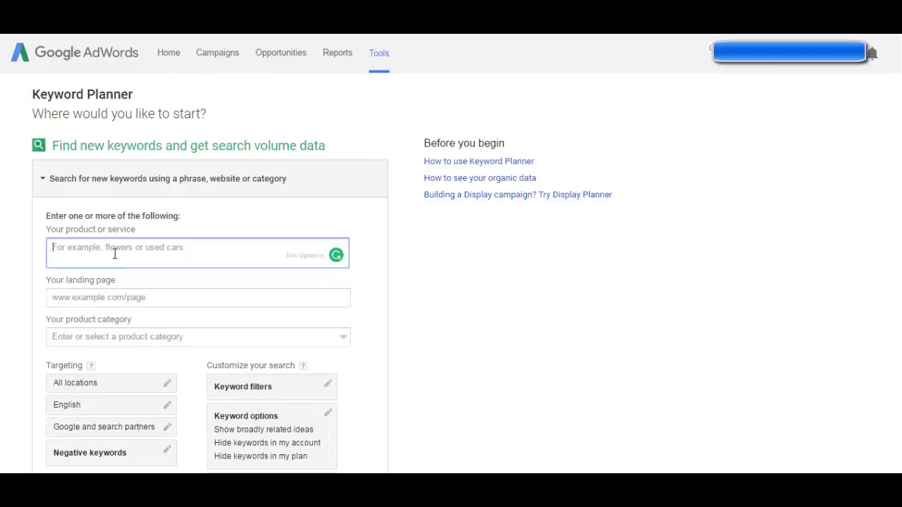
{"action": "right_click", "coordinate": [114, 253]}
{"action": "left_click", "coordinate": [166, 335]}
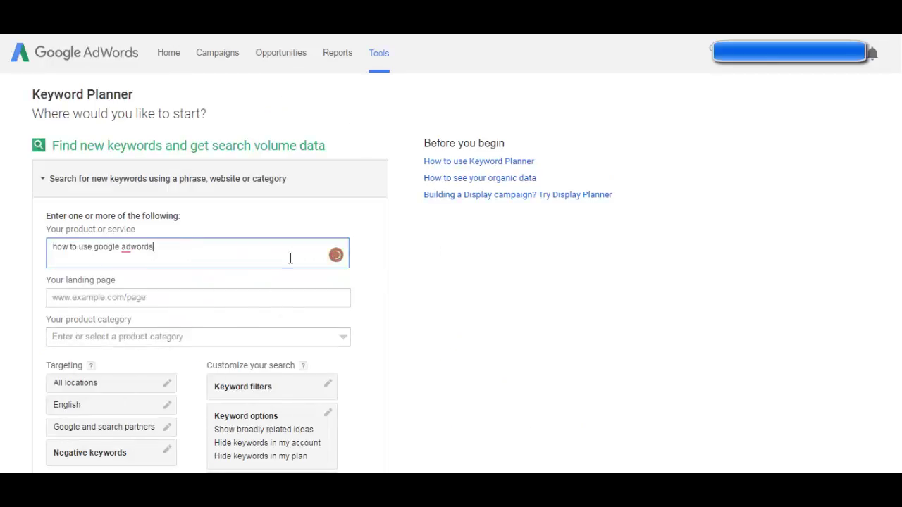
{"action": "scroll", "coordinate": [223, 300], "scroll_direction": "down", "scroll_amount": 2}
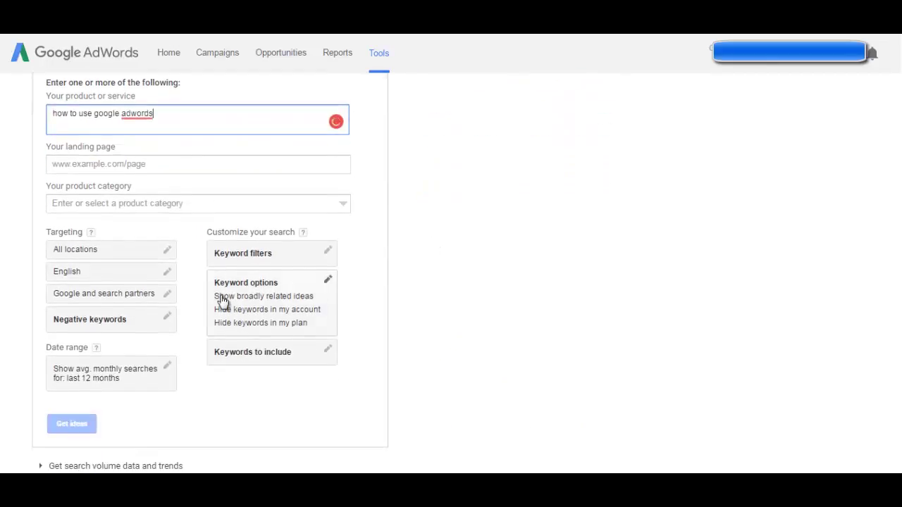
{"action": "scroll", "coordinate": [219, 303], "scroll_direction": "down", "scroll_amount": 1}
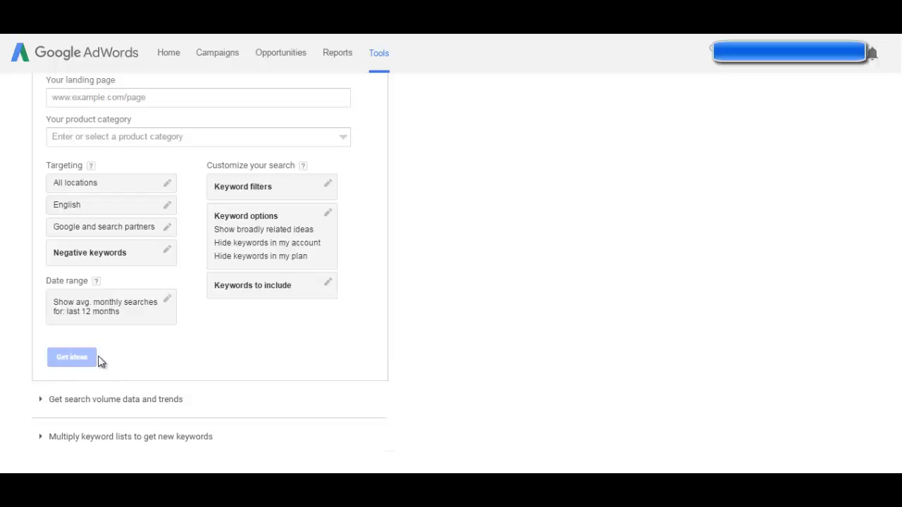
{"action": "scroll", "coordinate": [109, 357], "scroll_direction": "down", "scroll_amount": 1}
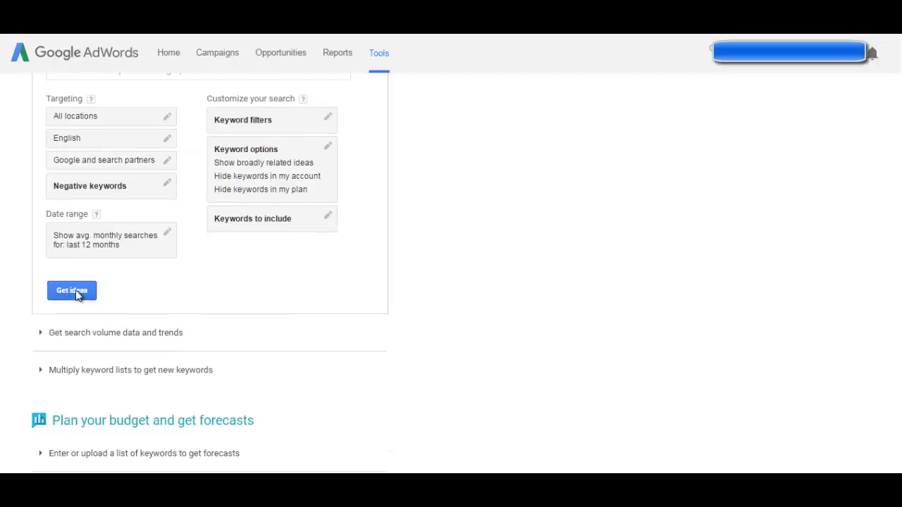
{"action": "left_click", "coordinate": [74, 291]}
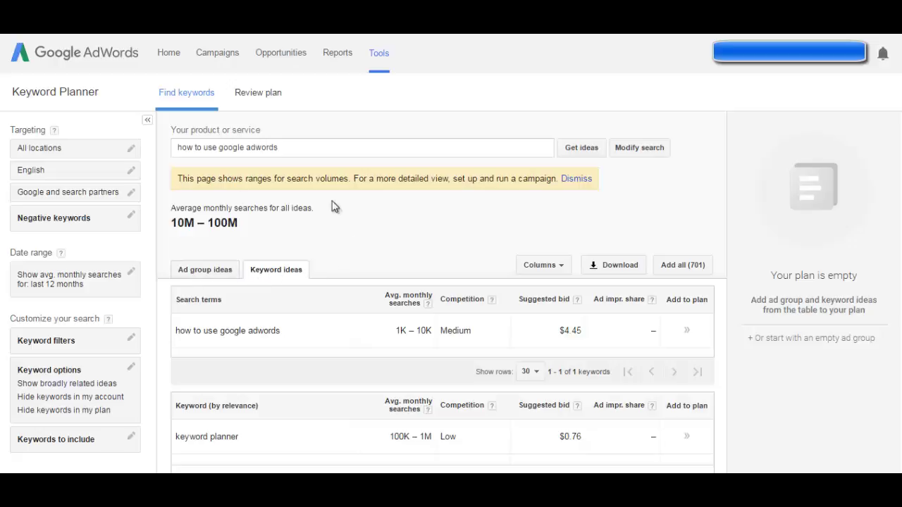
Step: Sort the keyword ideas by average monthly searches, highest first
{"action": "scroll", "coordinate": [435, 239], "scroll_direction": "down", "scroll_amount": 2}
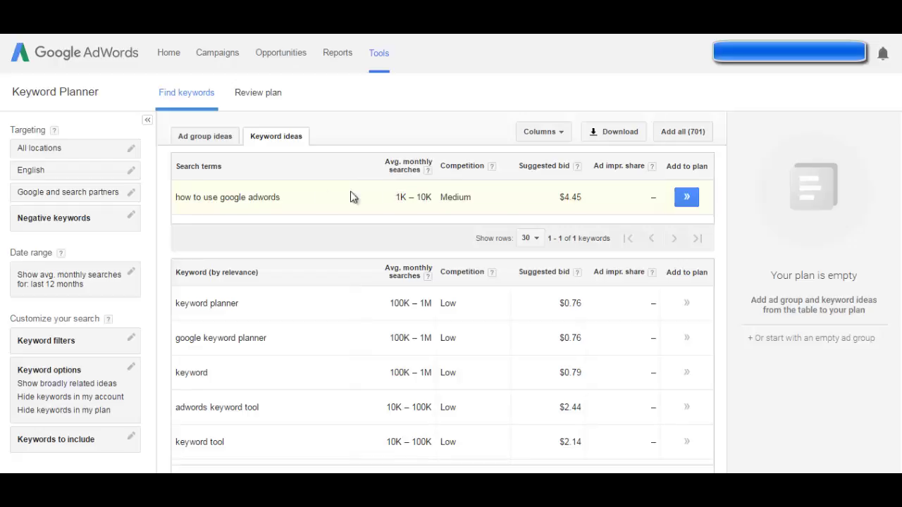
{"action": "mouse_move", "coordinate": [203, 199]}
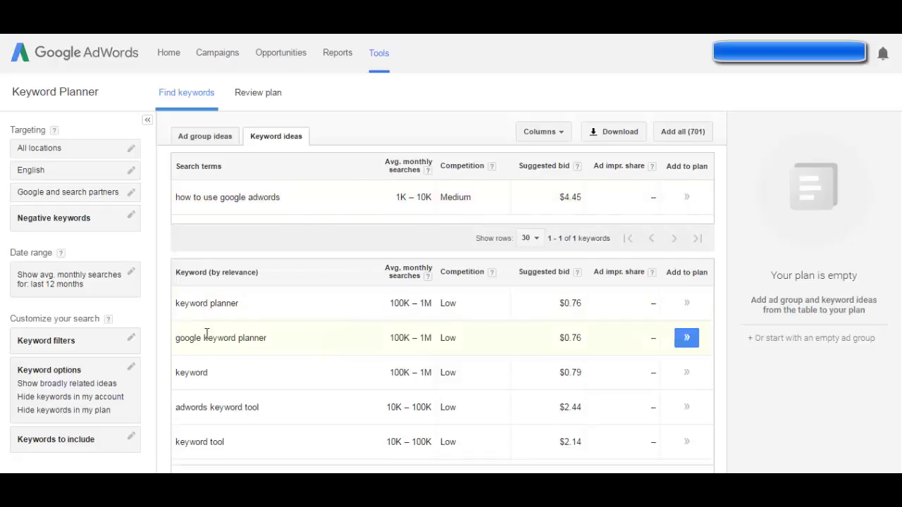
{"action": "scroll", "coordinate": [212, 317], "scroll_direction": "down", "scroll_amount": 1}
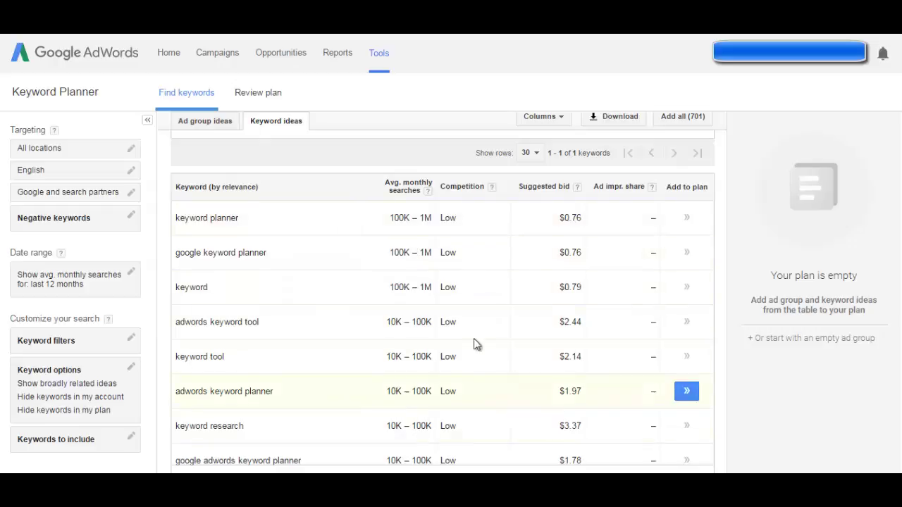
{"action": "left_click", "coordinate": [403, 193]}
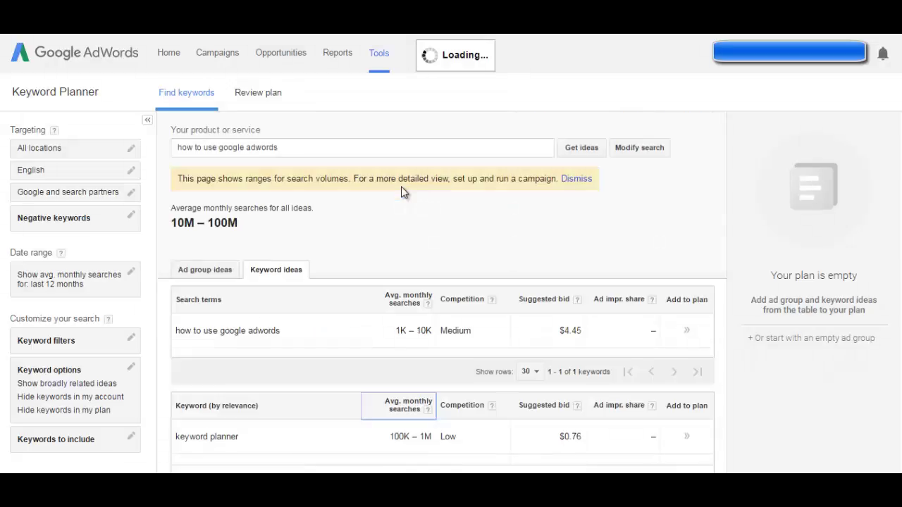
{"action": "scroll", "coordinate": [430, 289], "scroll_direction": "down", "scroll_amount": 2}
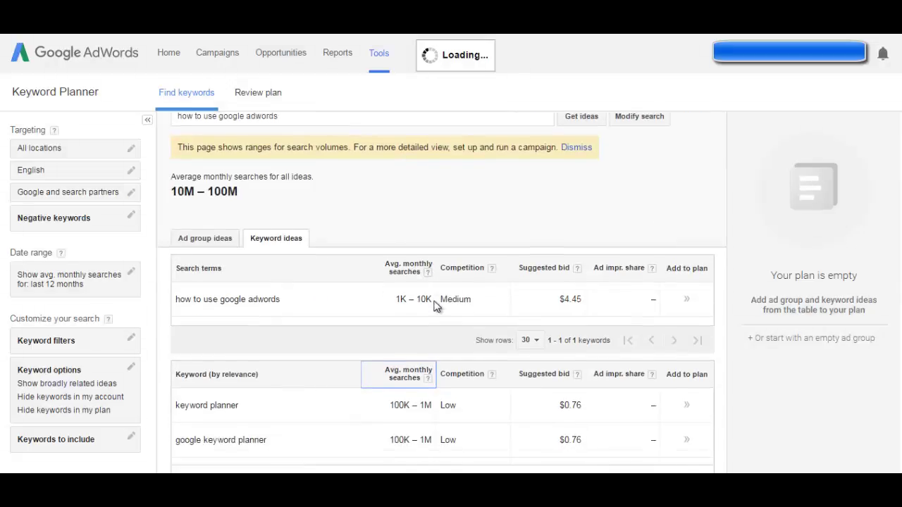
{"action": "scroll", "coordinate": [427, 302], "scroll_direction": "down", "scroll_amount": 1}
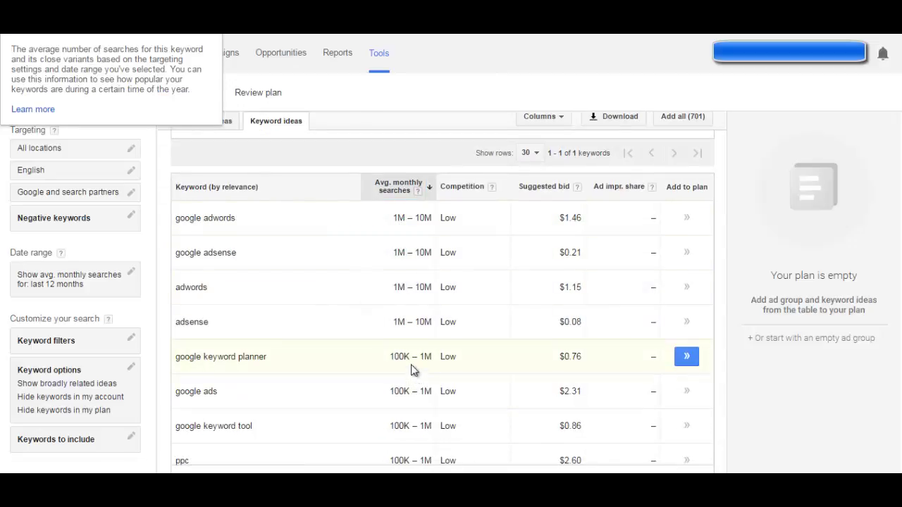
Step: Reverse the average monthly searches order to lowest first and restore it to highest first
{"action": "left_click", "coordinate": [403, 192]}
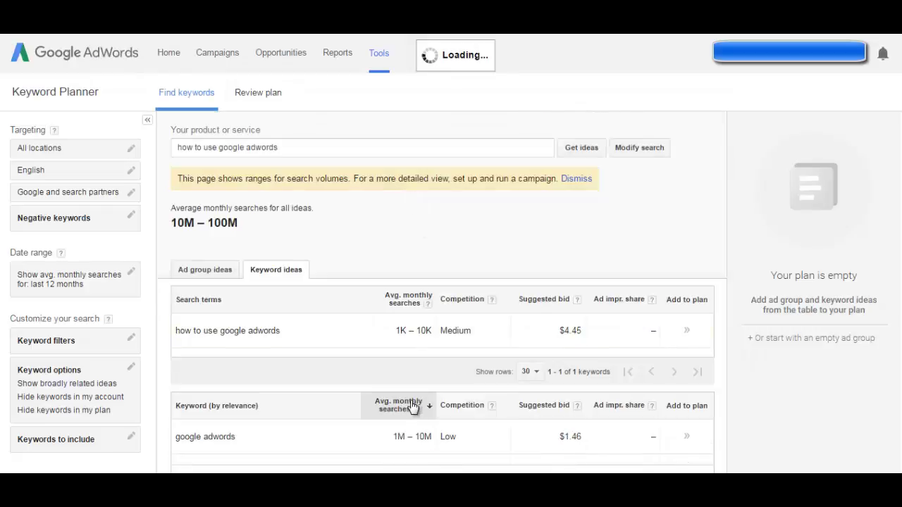
{"action": "scroll", "coordinate": [413, 405], "scroll_direction": "down", "scroll_amount": 1}
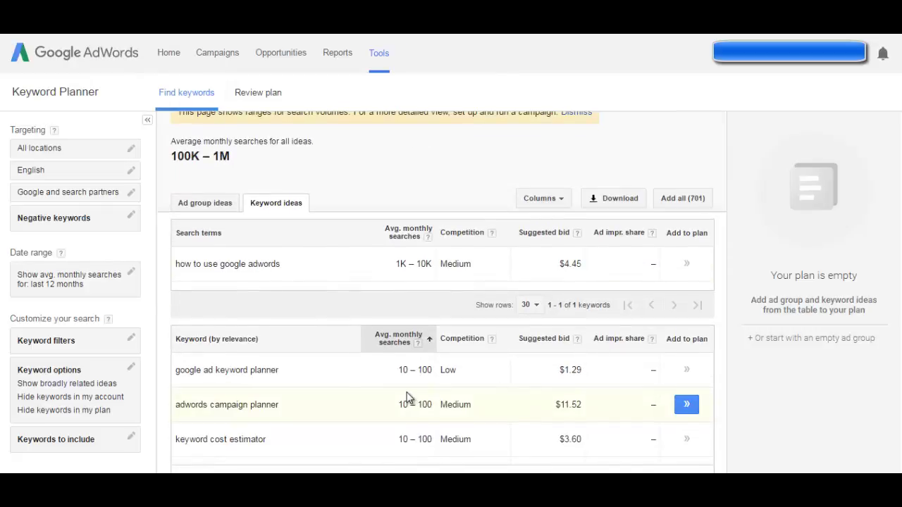
{"action": "left_click", "coordinate": [389, 344]}
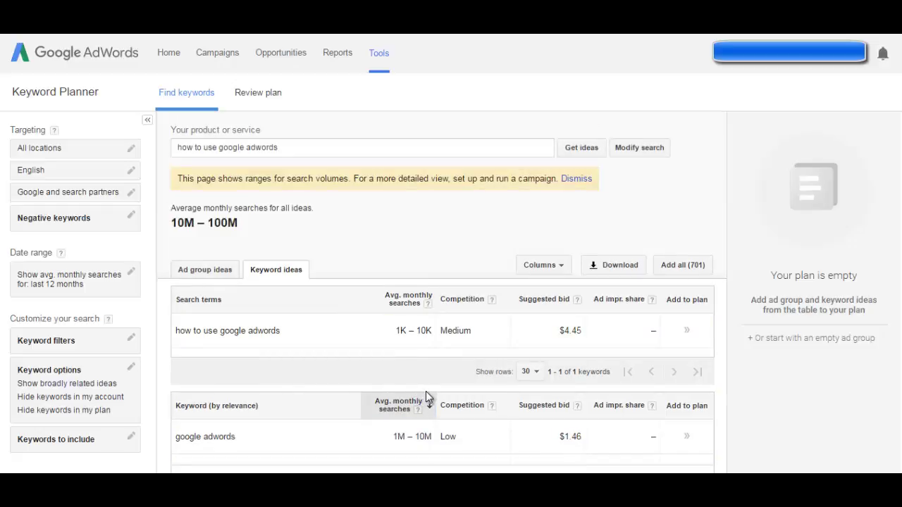
Step: Examine the sorted keyword ideas, comparing their average monthly searches, competition and suggested bids
{"action": "scroll", "coordinate": [425, 391], "scroll_direction": "down", "scroll_amount": 3}
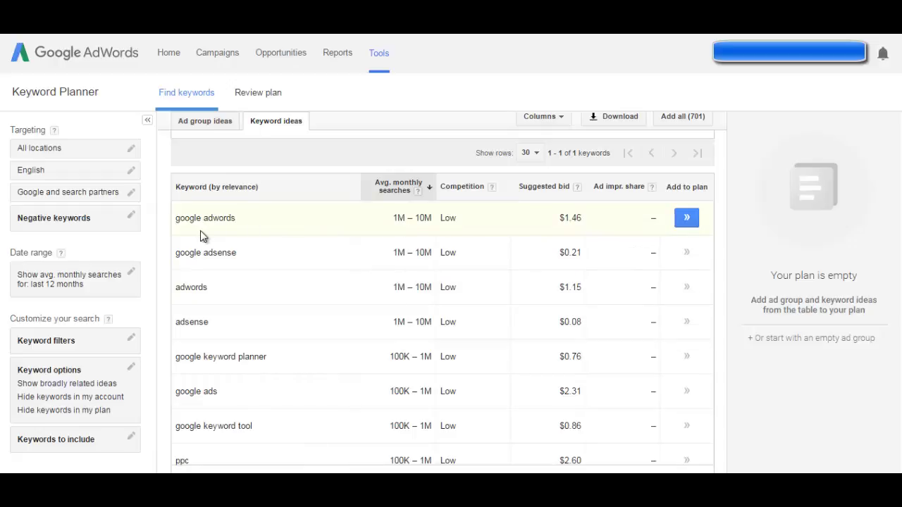
{"action": "mouse_move", "coordinate": [182, 218]}
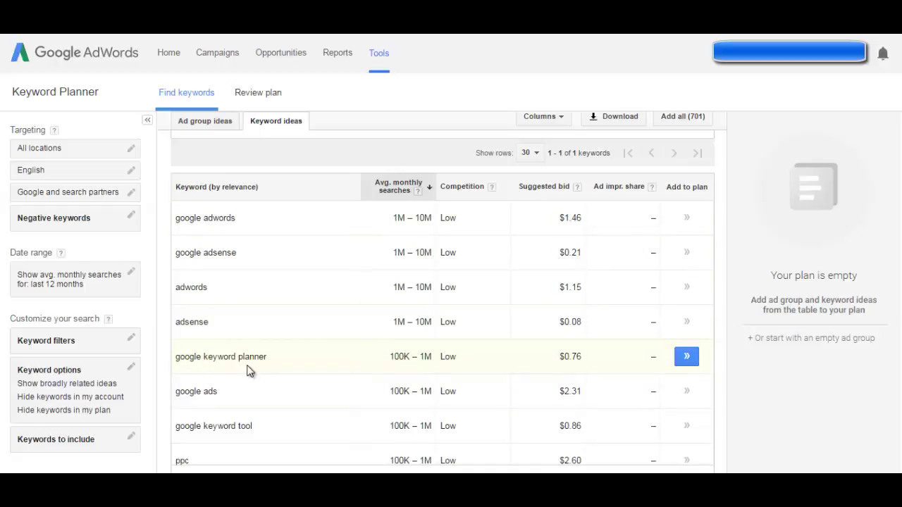
{"action": "mouse_move", "coordinate": [255, 361]}
{"action": "scroll", "coordinate": [267, 366], "scroll_direction": "down", "scroll_amount": 2}
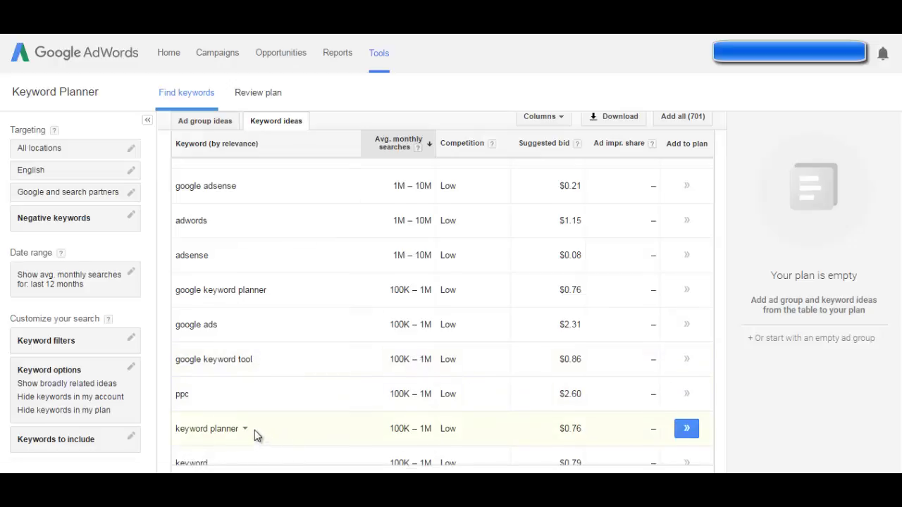
{"action": "scroll", "coordinate": [250, 423], "scroll_direction": "down", "scroll_amount": 2}
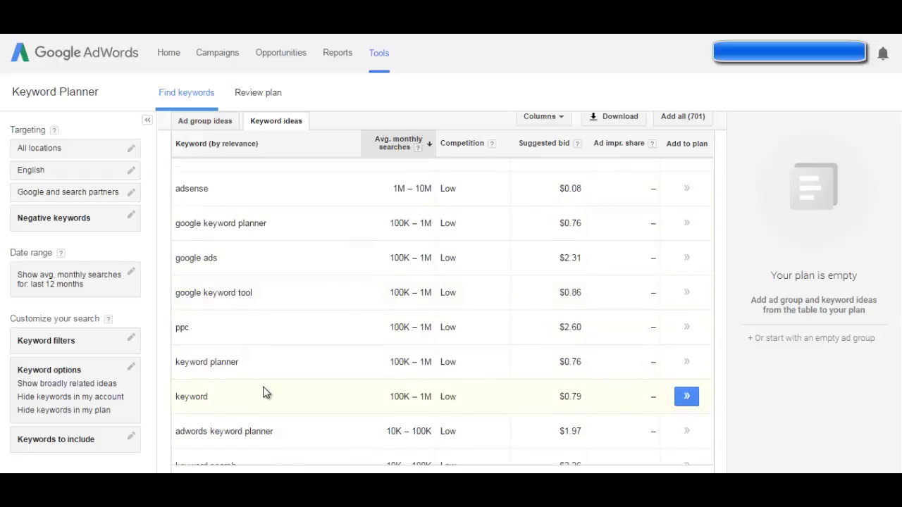
{"action": "scroll", "coordinate": [262, 392], "scroll_direction": "down", "scroll_amount": 1}
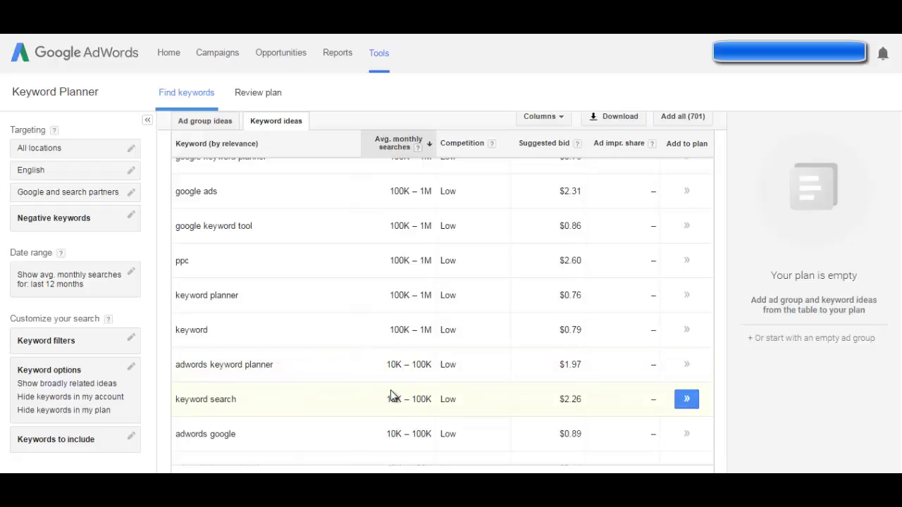
{"action": "scroll", "coordinate": [393, 398], "scroll_direction": "down", "scroll_amount": 2}
{"action": "scroll", "coordinate": [384, 395], "scroll_direction": "down", "scroll_amount": 1}
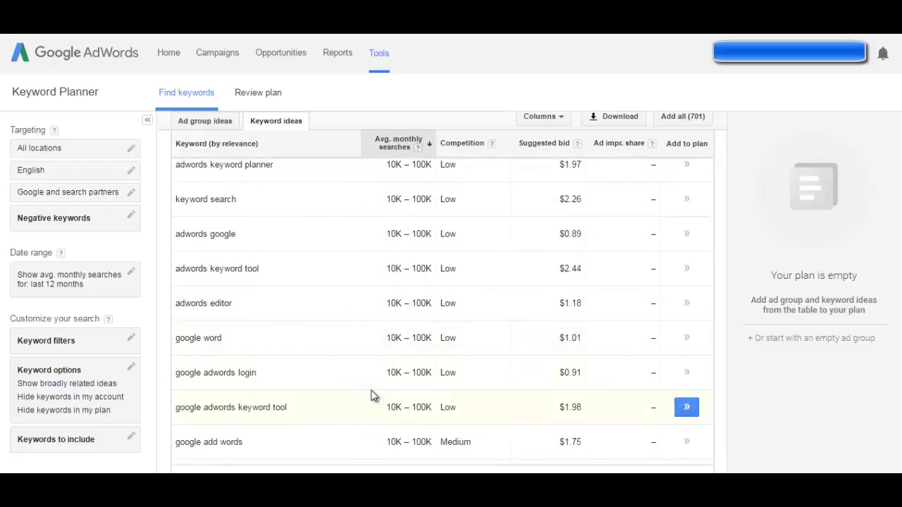
{"action": "scroll", "coordinate": [373, 393], "scroll_direction": "up", "scroll_amount": 8}
{"action": "scroll", "coordinate": [338, 423], "scroll_direction": "down", "scroll_amount": 2}
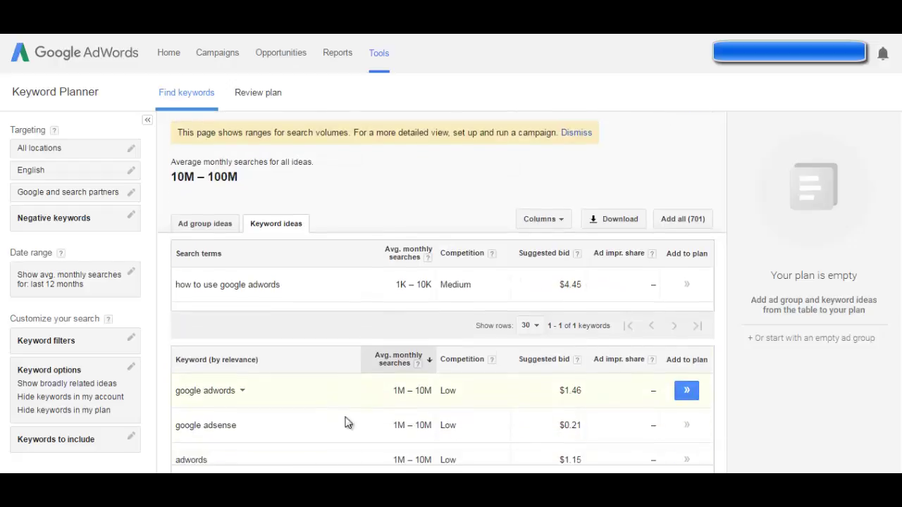
{"action": "scroll", "coordinate": [296, 382], "scroll_direction": "down", "scroll_amount": 1}
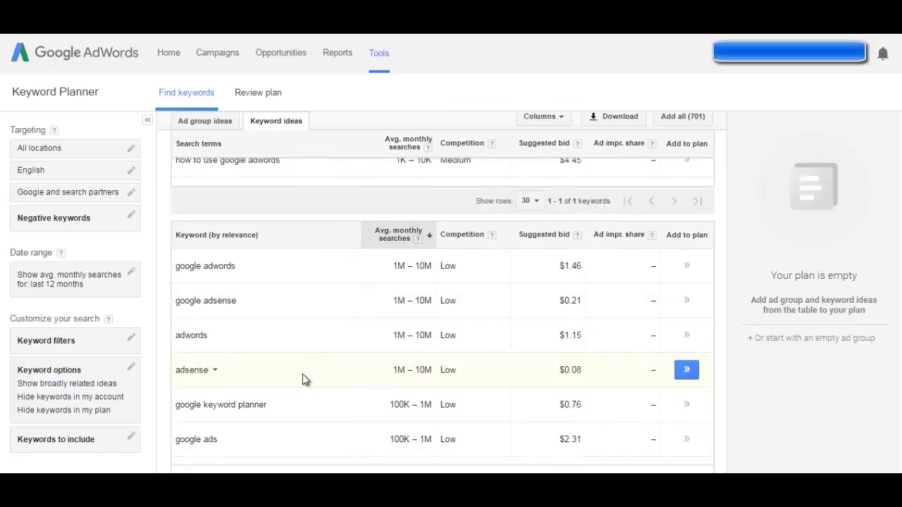
{"action": "scroll", "coordinate": [336, 392], "scroll_direction": "down", "scroll_amount": 1}
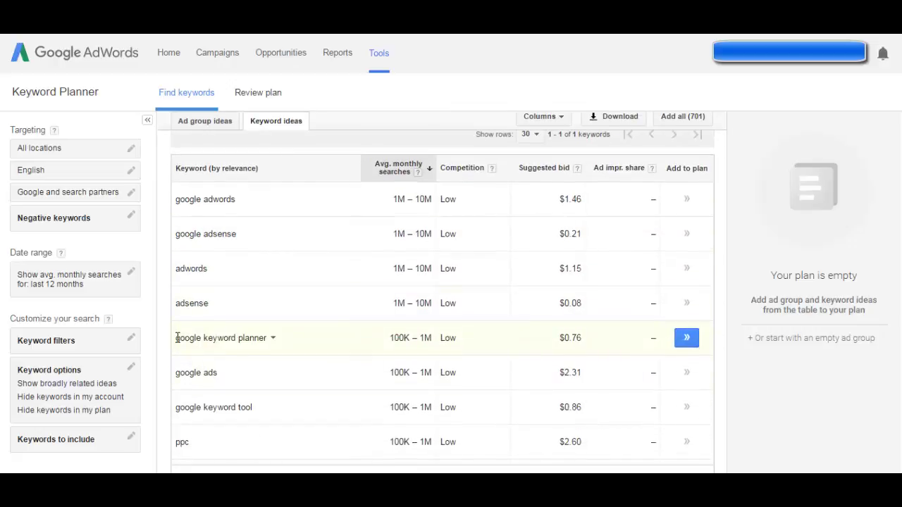
Step: Copy the keyword idea "google keyword planner" into the blank Notepad document, followed by a comma
{"action": "left_click_drag", "start_coordinate": [176, 337], "coordinate": [271, 344]}
{"action": "right_click", "coordinate": [254, 339]}
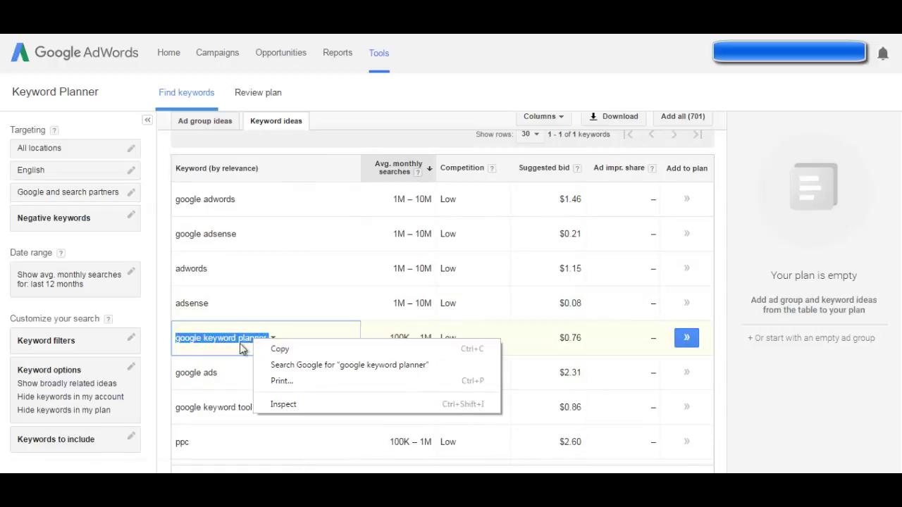
{"action": "left_click", "coordinate": [292, 350]}
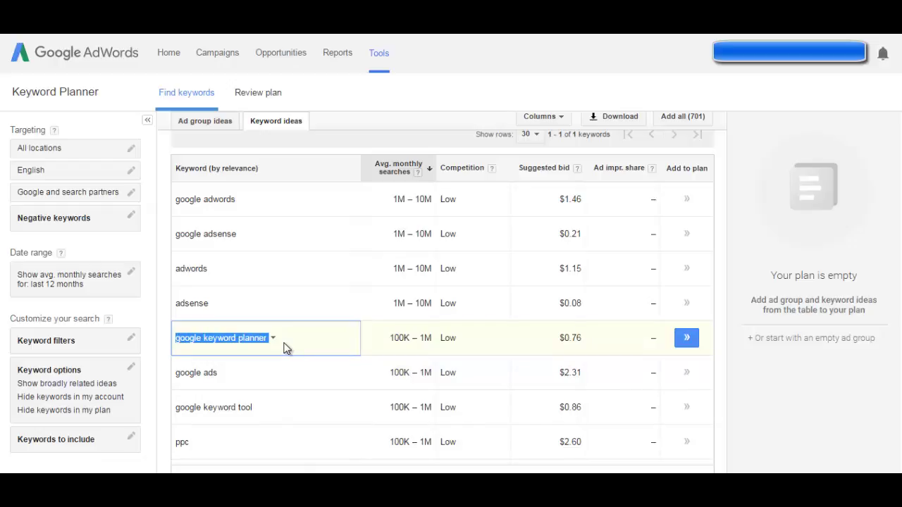
{"action": "left_click", "coordinate": [469, 485]}
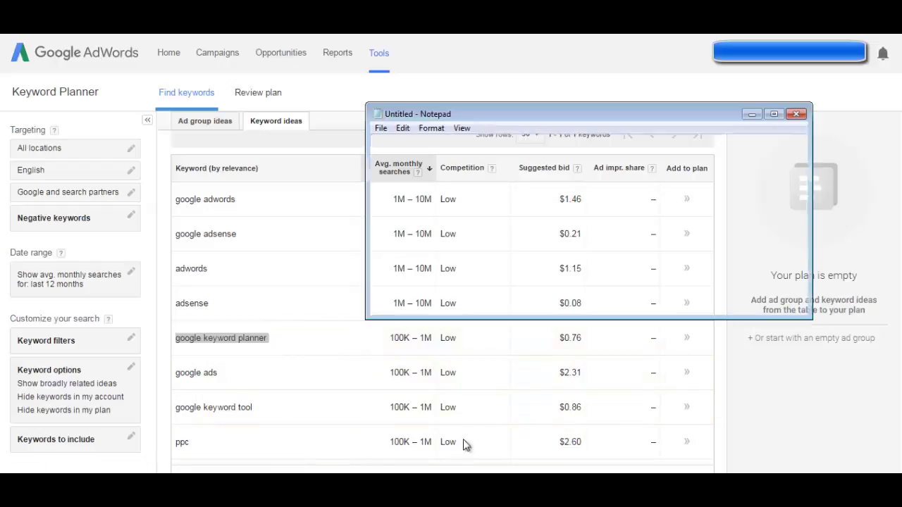
{"action": "right_click", "coordinate": [384, 147]}
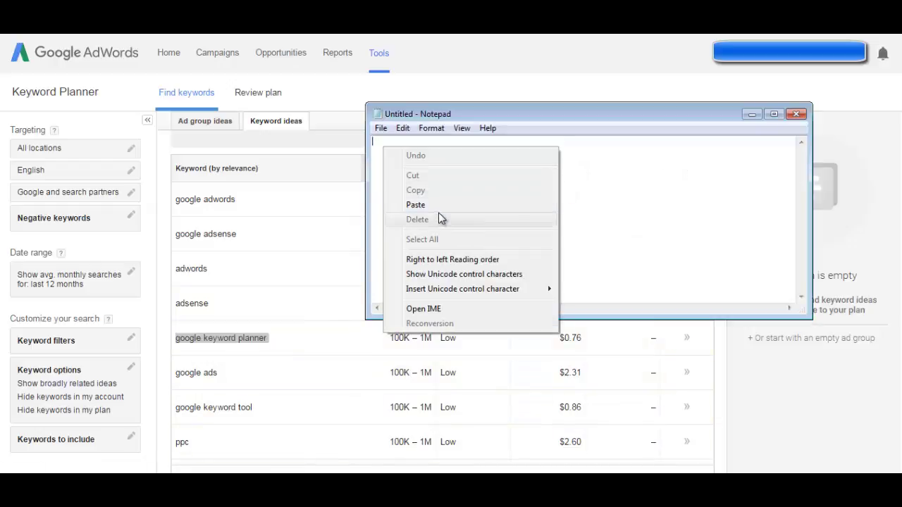
{"action": "left_click", "coordinate": [439, 205]}
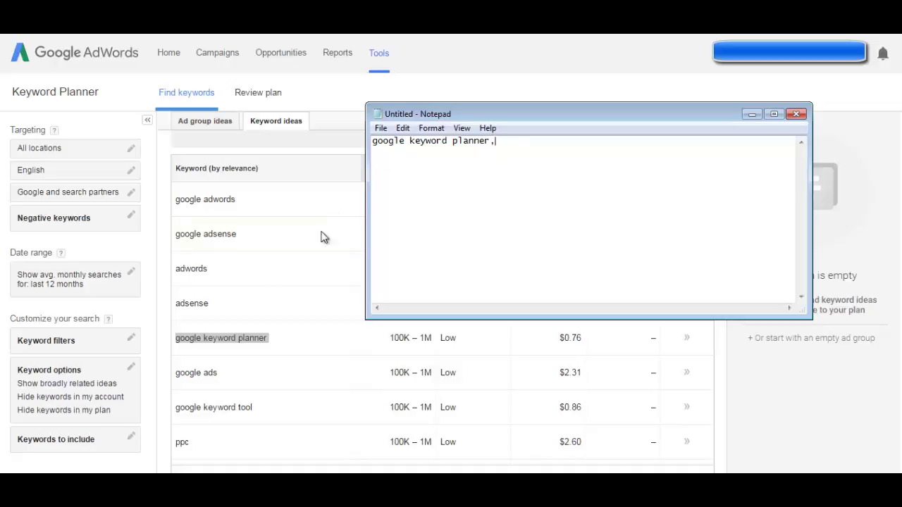
{"action": "left_click", "coordinate": [751, 113]}
Step: Copy the keyword idea "adwords keyword planner" to the end of the Notepad list, followed by a comma
{"action": "scroll", "coordinate": [213, 306], "scroll_direction": "down", "scroll_amount": 3}
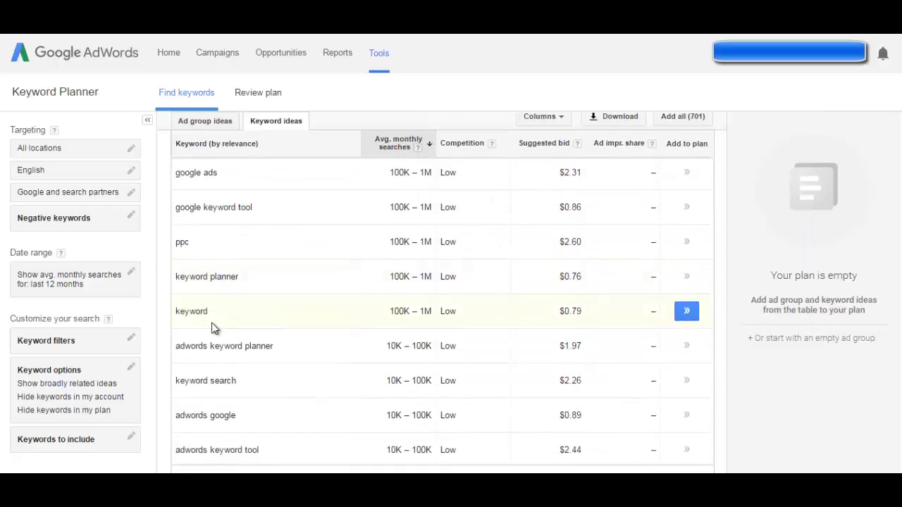
{"action": "scroll", "coordinate": [212, 328], "scroll_direction": "down", "scroll_amount": 1}
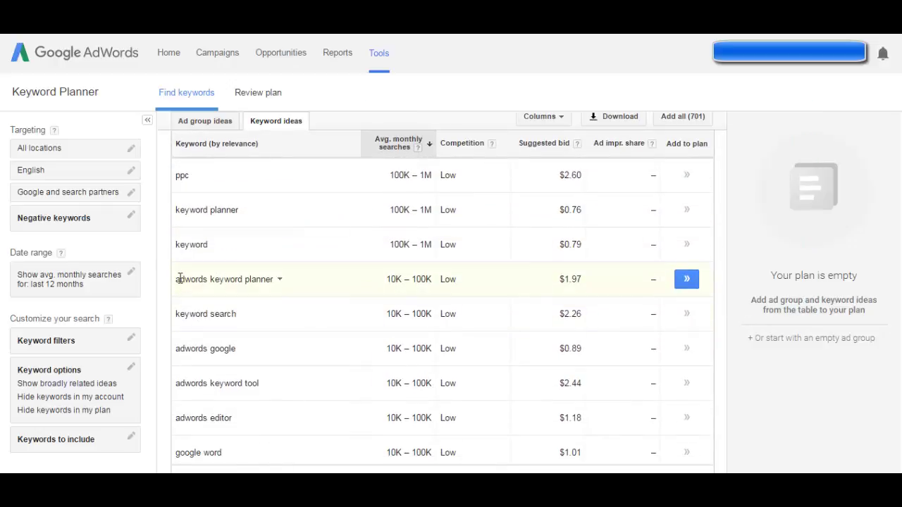
{"action": "left_click_drag", "start_coordinate": [177, 279], "coordinate": [274, 281]}
{"action": "right_click", "coordinate": [260, 281]}
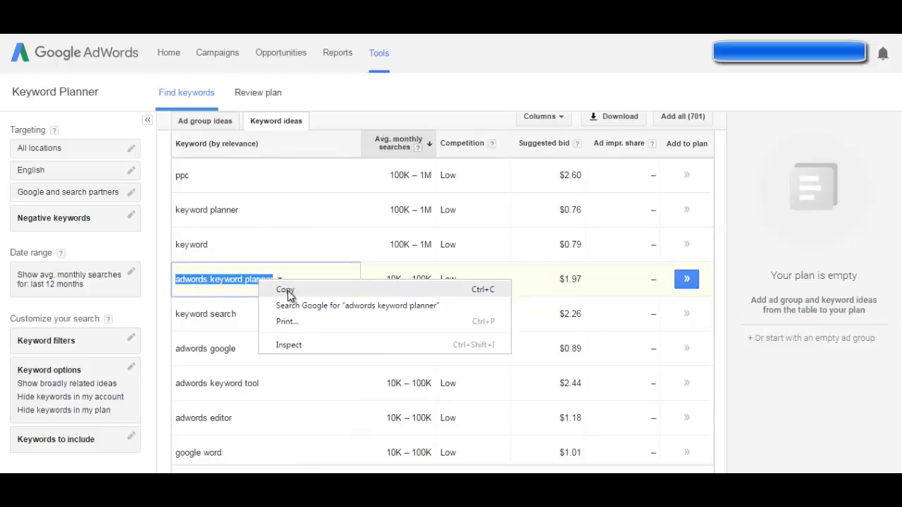
{"action": "left_click", "coordinate": [281, 291]}
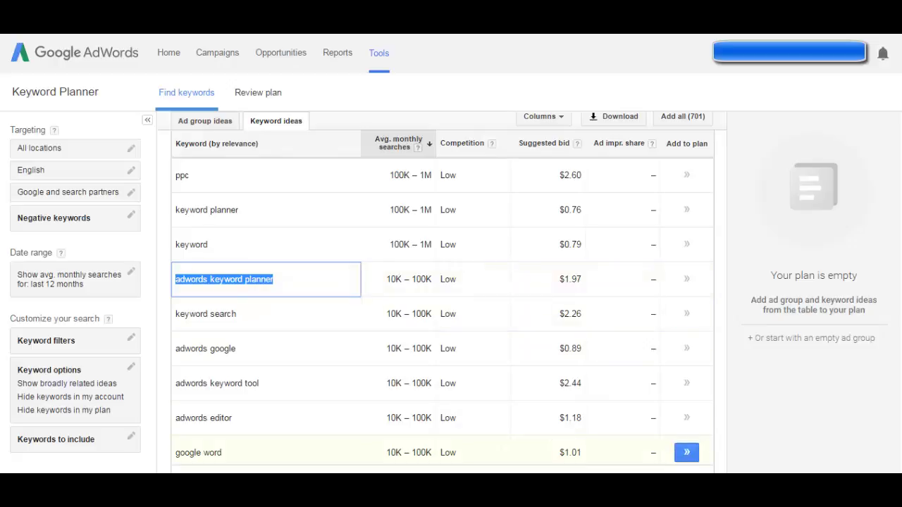
{"action": "key", "text": "alt+Tab"}
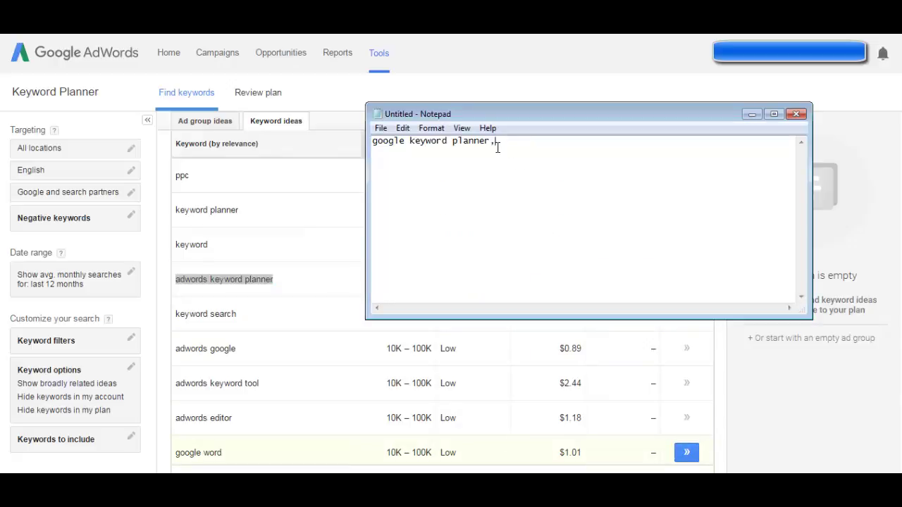
{"action": "key", "text": "ctrl+v"}
Step: Append the keyword idea "adwords keyword tool" and a comma to the Notepad list
{"action": "left_click_drag", "start_coordinate": [177, 385], "coordinate": [261, 388]}
{"action": "right_click", "coordinate": [248, 384]}
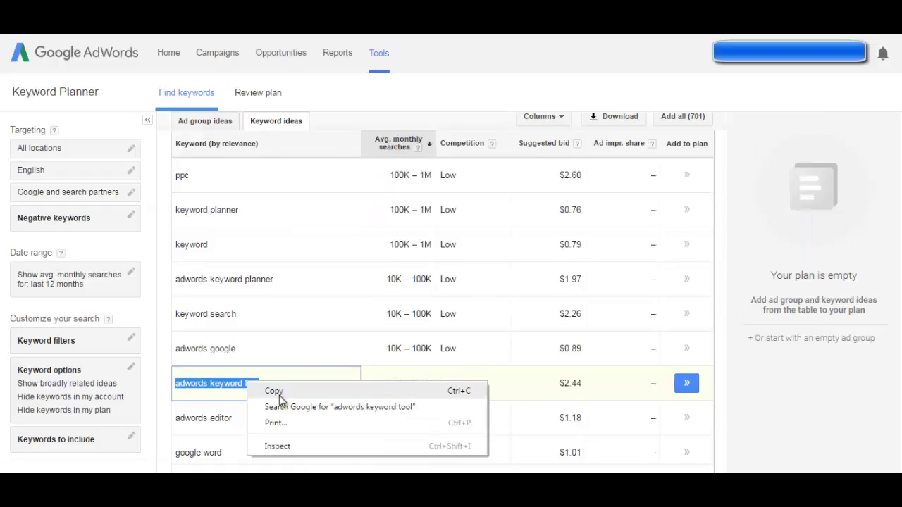
{"action": "left_click", "coordinate": [276, 392]}
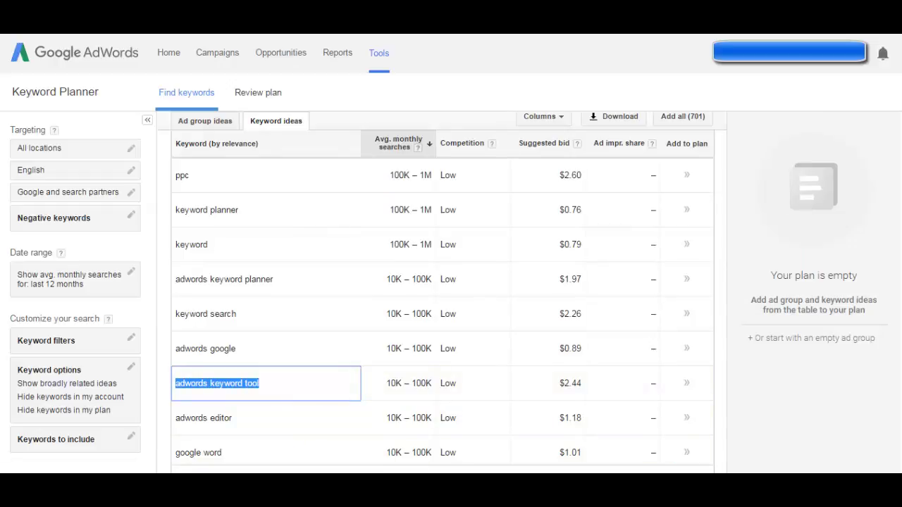
{"action": "key", "text": "alt+Tab"}
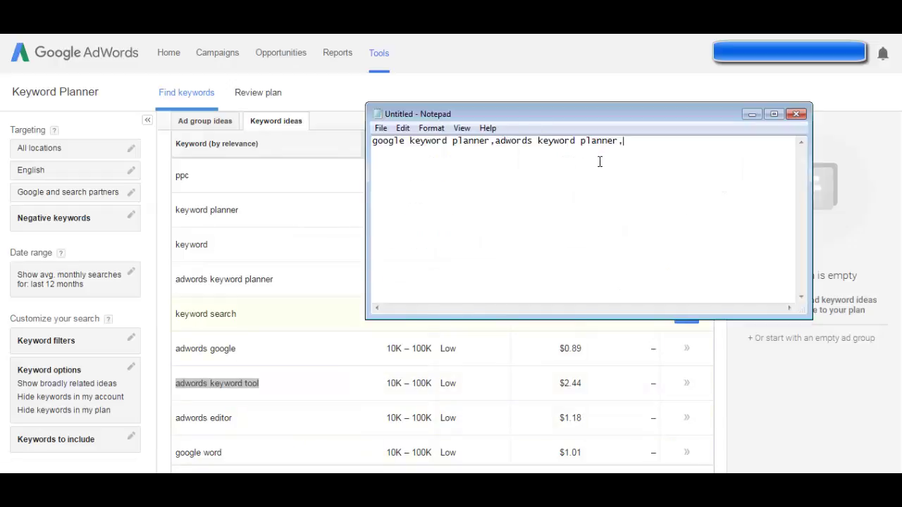
{"action": "key", "text": "ctrl+v"}
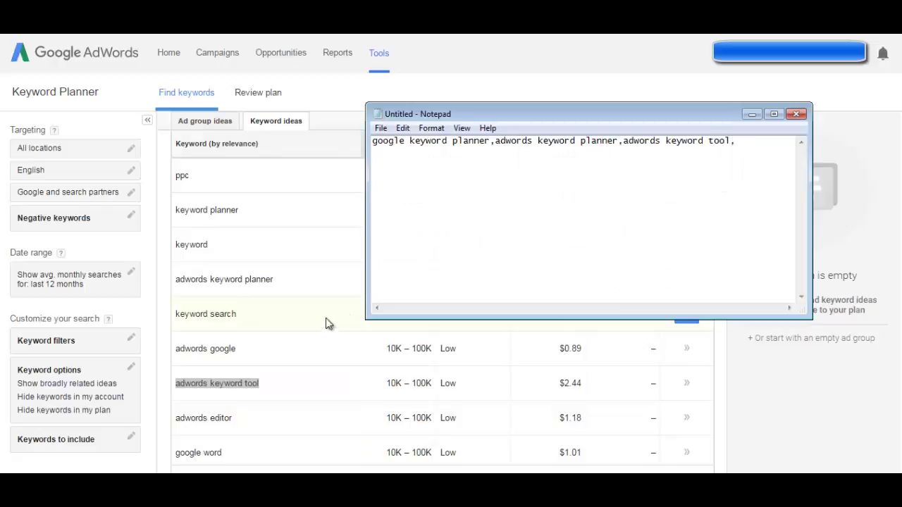
{"action": "left_click", "coordinate": [723, 409]}
Step: Append the keyword idea "google adwords keyword tool" and a comma to the Notepad list
{"action": "scroll", "coordinate": [368, 402], "scroll_direction": "down", "scroll_amount": 2}
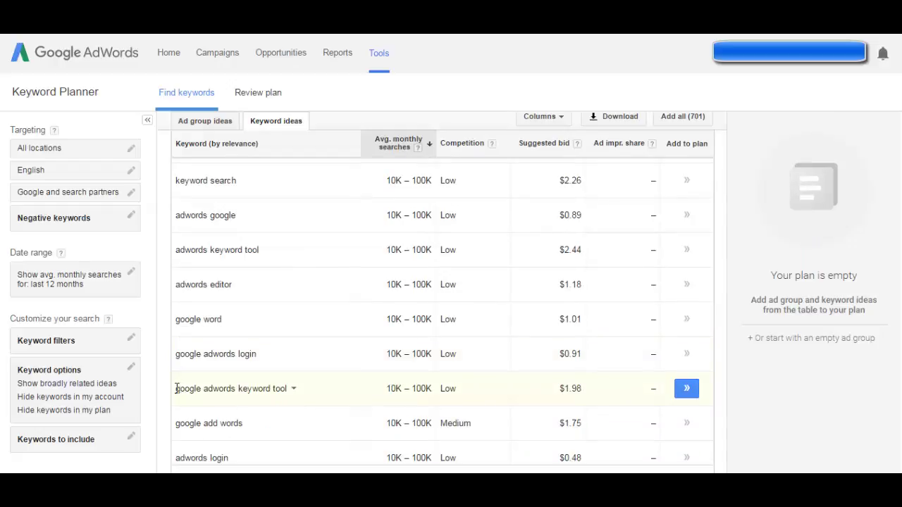
{"action": "left_click_drag", "start_coordinate": [177, 389], "coordinate": [289, 391]}
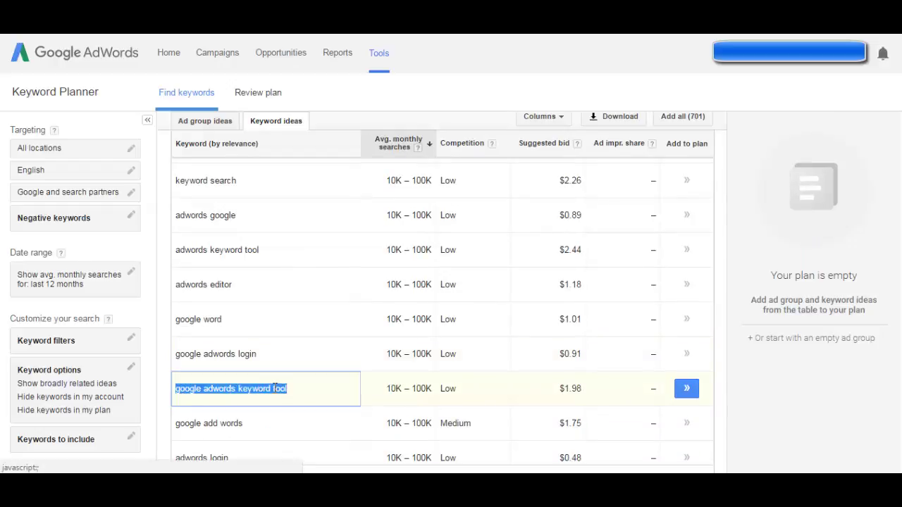
{"action": "right_click", "coordinate": [274, 386]}
{"action": "left_click", "coordinate": [299, 399]}
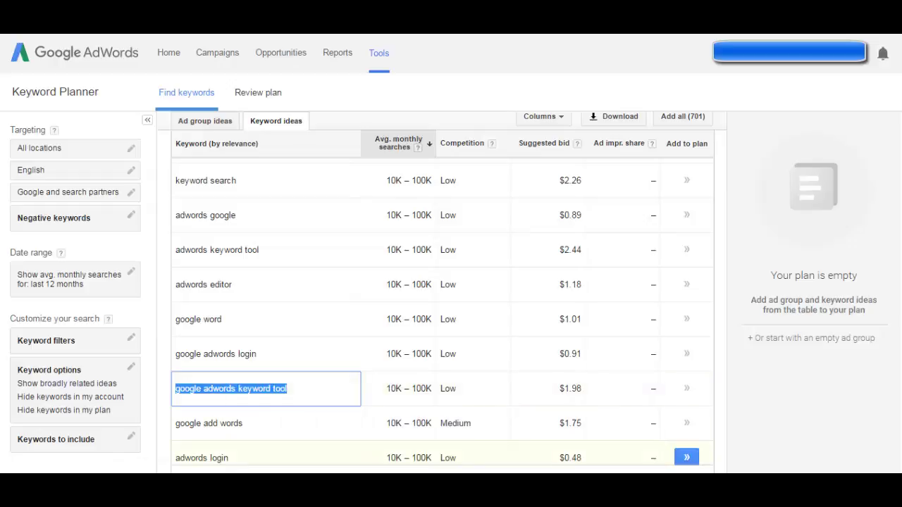
{"action": "key", "text": "alt+Tab"}
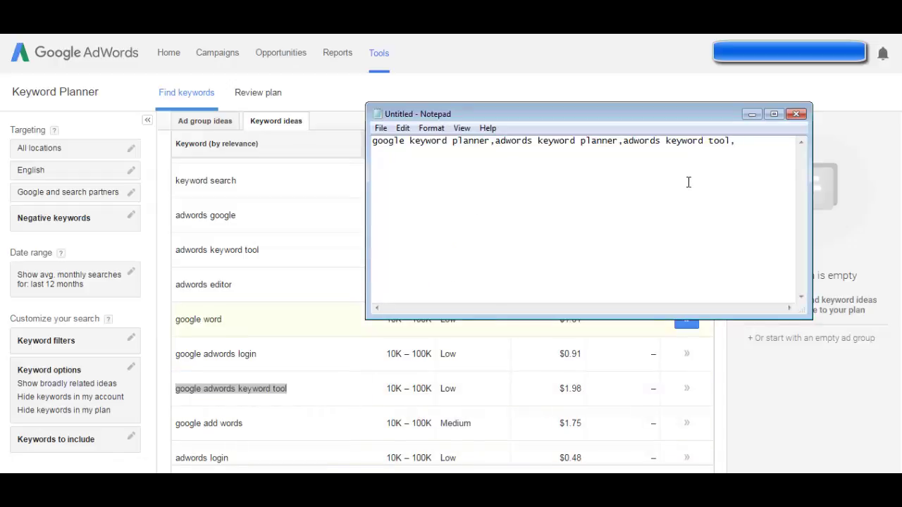
{"action": "key", "text": "ctrl+v"}
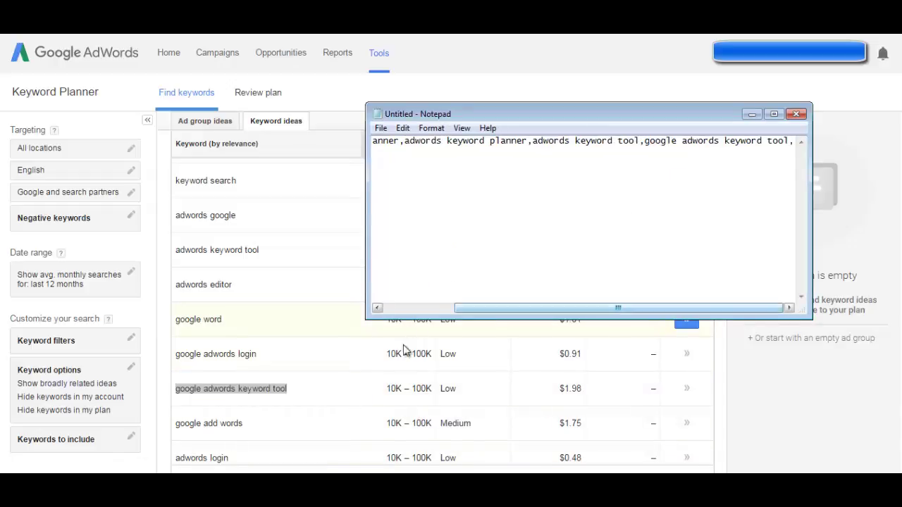
{"action": "left_click", "coordinate": [724, 414]}
Step: Copy the keyword idea "keyword research tool" to the end of the keyword list in Notepad
{"action": "scroll", "coordinate": [427, 402], "scroll_direction": "down", "scroll_amount": 5}
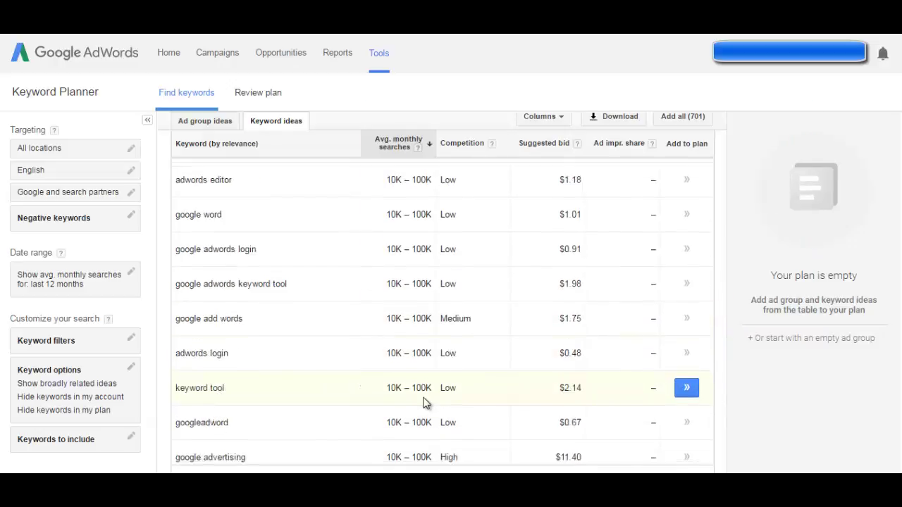
{"action": "scroll", "coordinate": [353, 404], "scroll_direction": "down", "scroll_amount": 1}
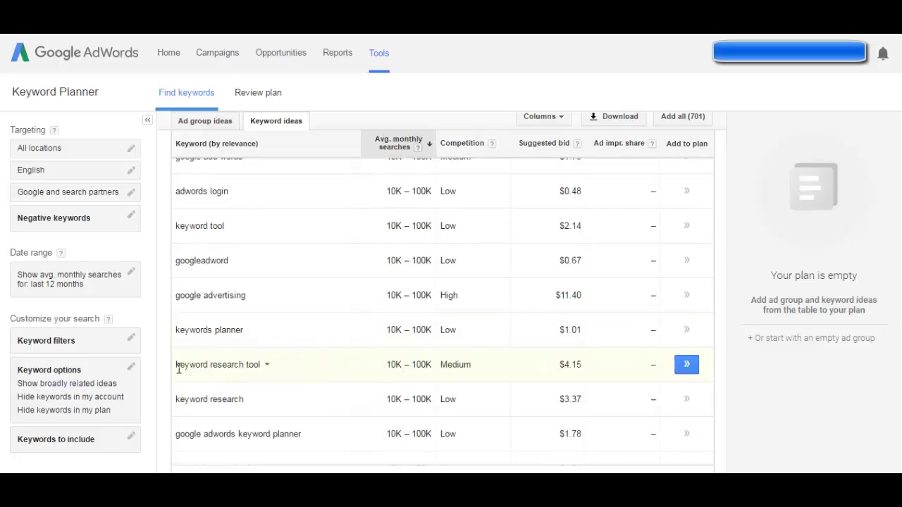
{"action": "left_click_drag", "start_coordinate": [177, 367], "coordinate": [267, 373]}
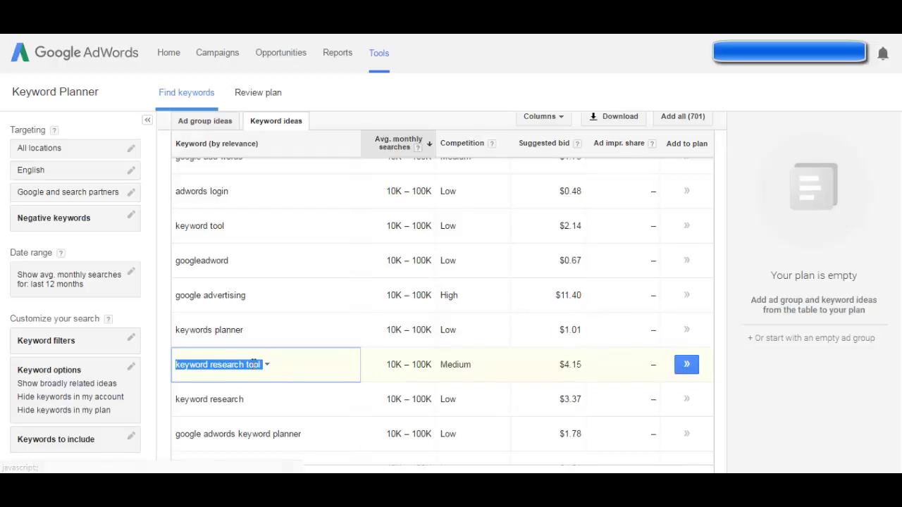
{"action": "right_click", "coordinate": [267, 373]}
{"action": "left_click", "coordinate": [280, 375]}
{"action": "key", "text": "alt+Tab"}
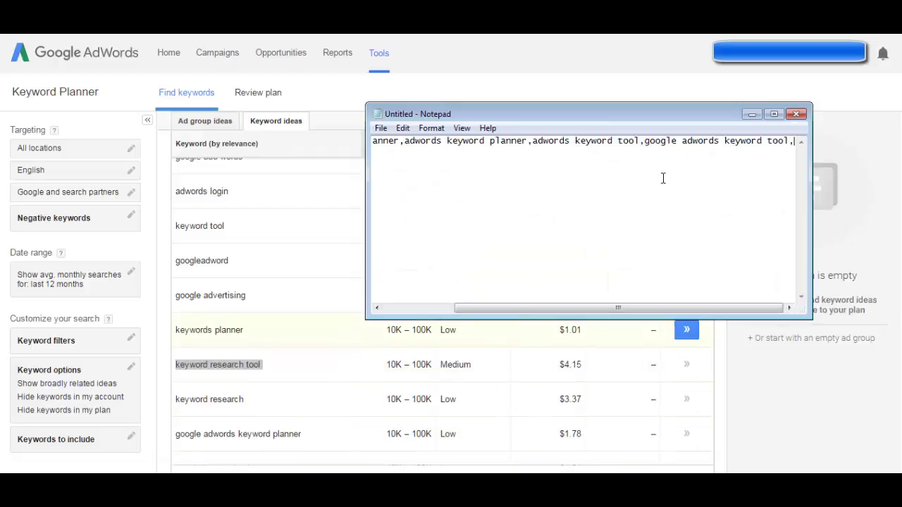
{"action": "key", "text": "ctrl+v"}
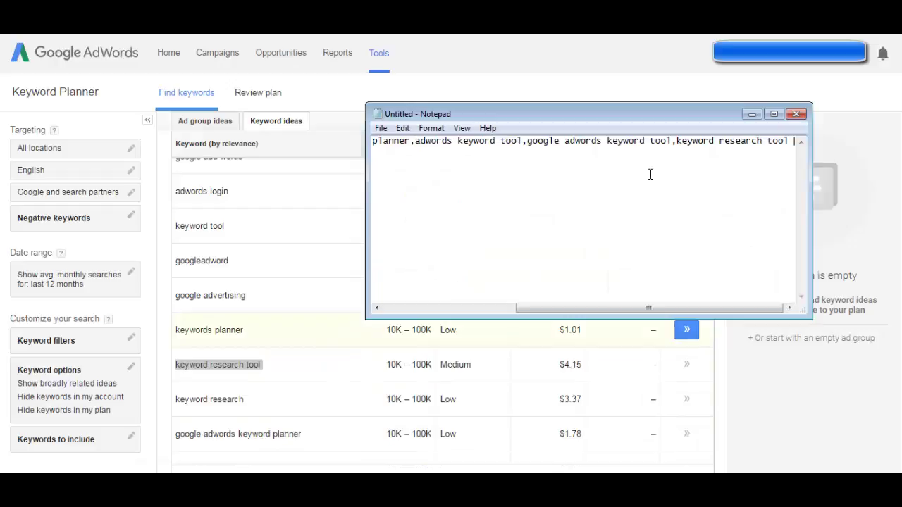
{"action": "left_click", "coordinate": [752, 115]}
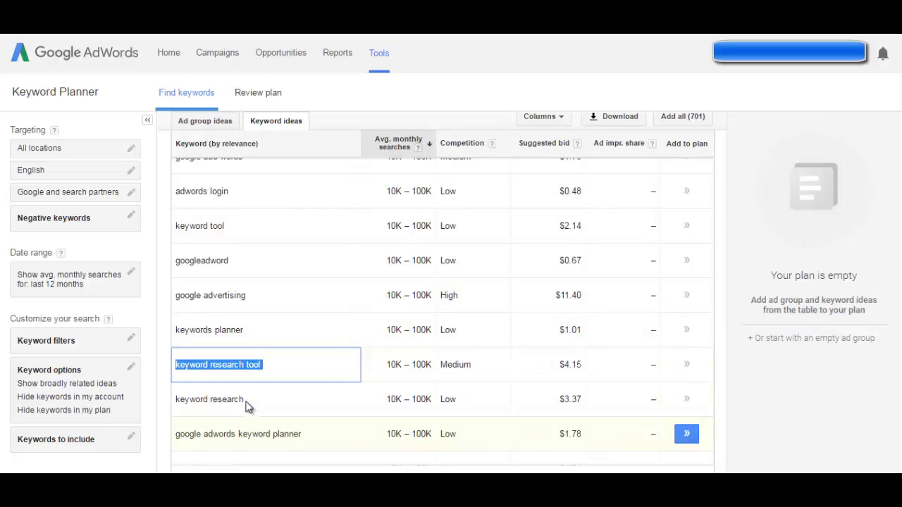
Step: Add a comma to the end of the Notepad list and paste the keyword idea "google adwords keyword planner" after it
{"action": "scroll", "coordinate": [254, 398], "scroll_direction": "down", "scroll_amount": 2}
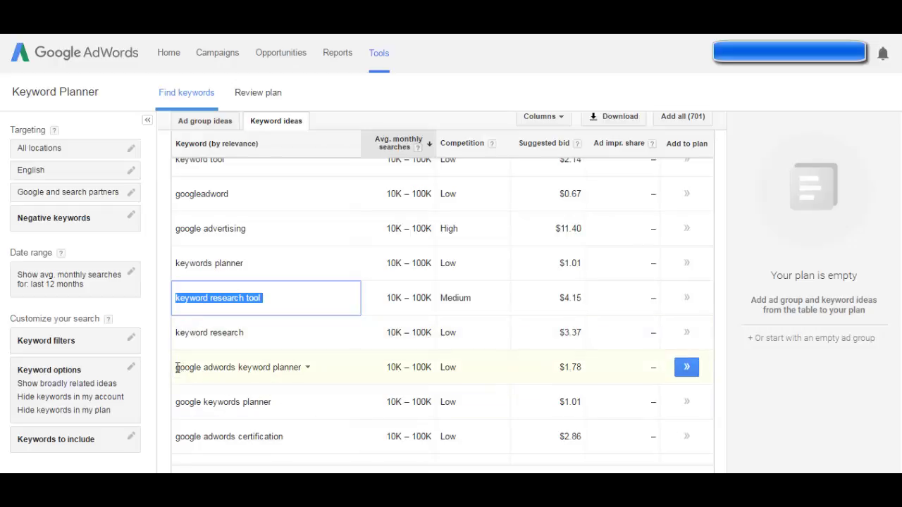
{"action": "left_click_drag", "start_coordinate": [177, 372], "coordinate": [302, 371]}
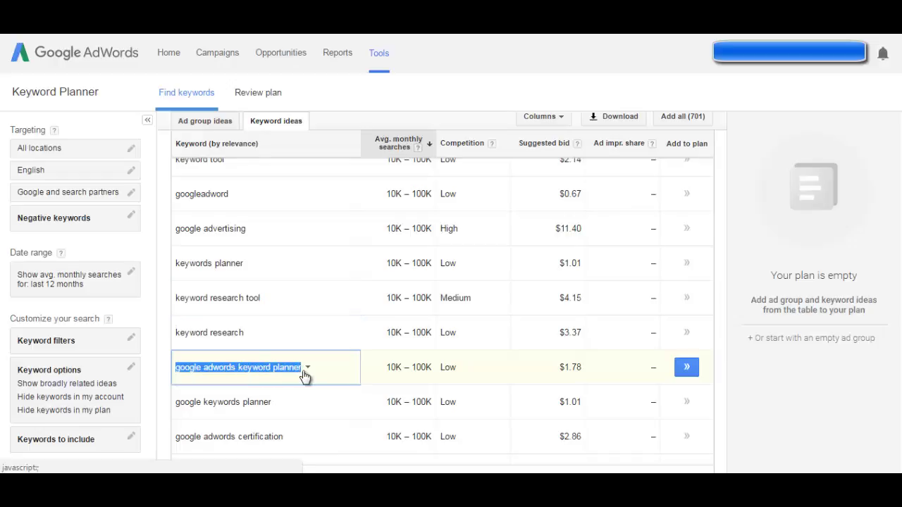
{"action": "right_click", "coordinate": [301, 370]}
{"action": "left_click", "coordinate": [319, 378]}
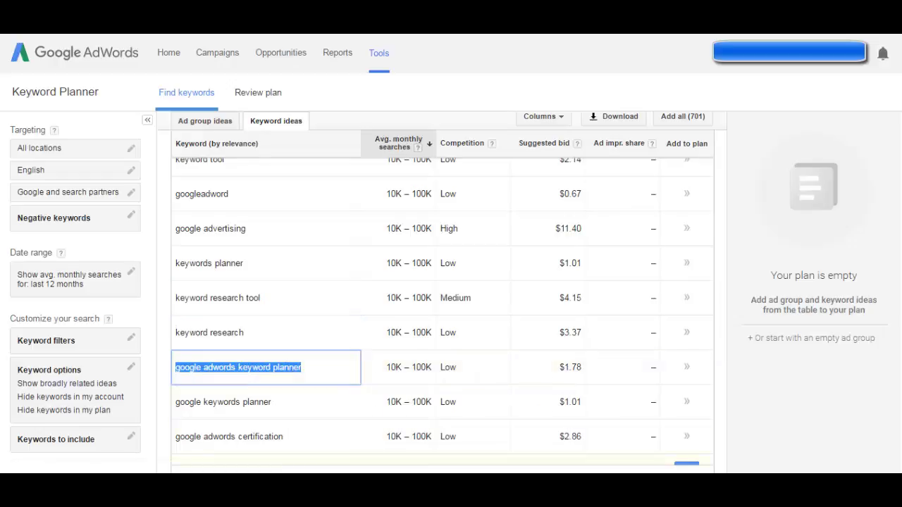
{"action": "key", "text": "alt+Tab"}
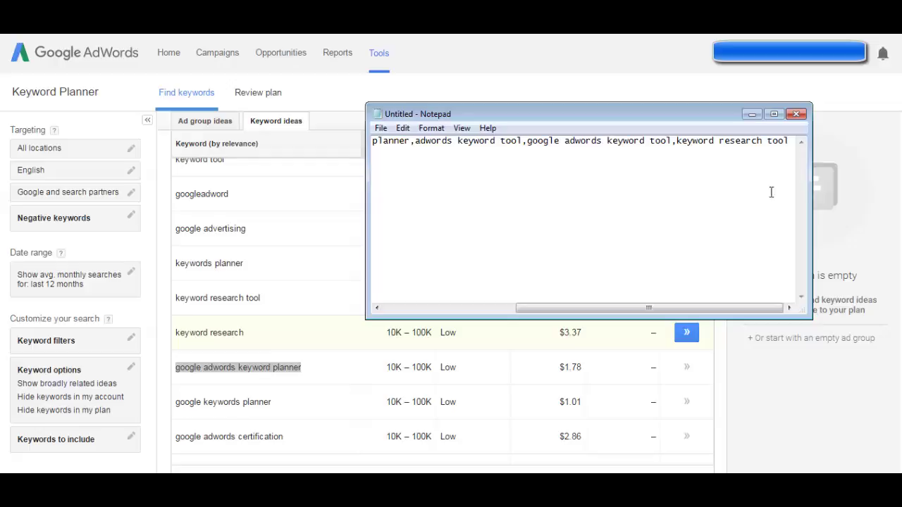
{"action": "left_click", "coordinate": [800, 143]}
{"action": "type", "text": ","}
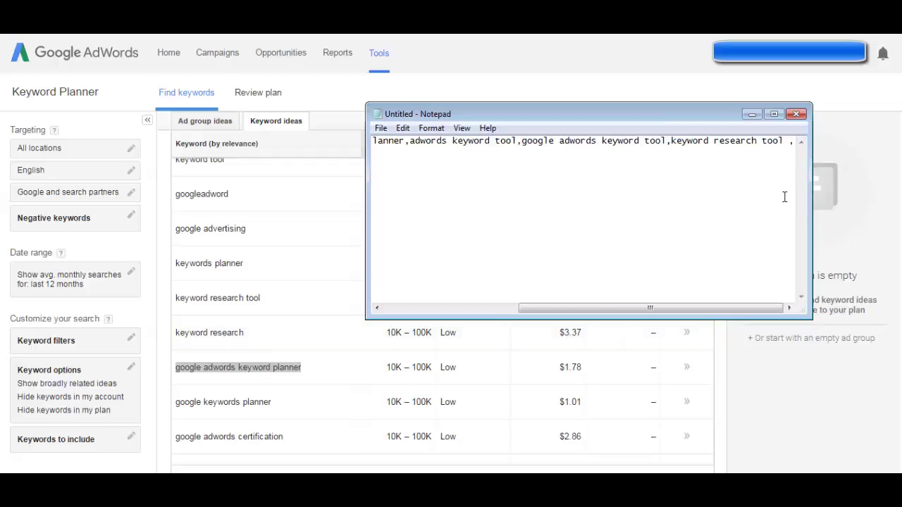
{"action": "key", "text": "ctrl+v"}
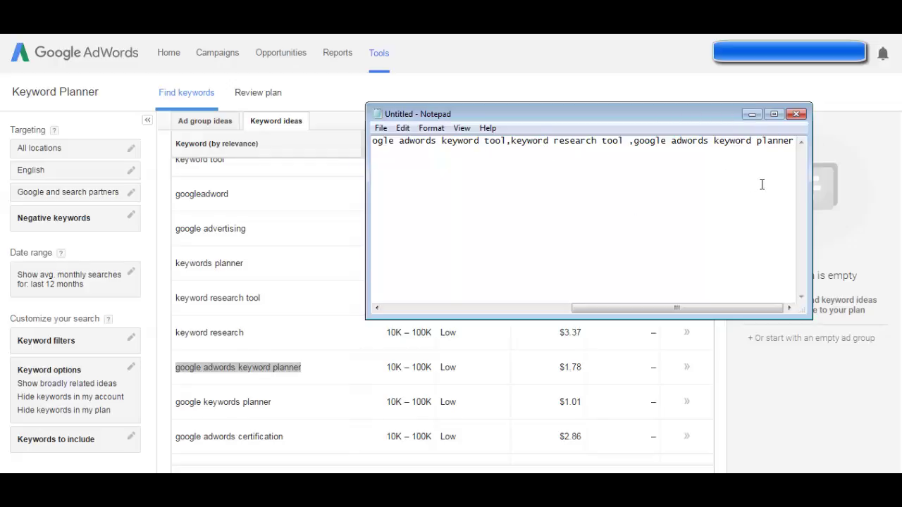
Step: Select the entire Notepad keyword list, and open the newest video in YouTube's Video Manager for editing
{"action": "key", "text": "ctrl+a"}
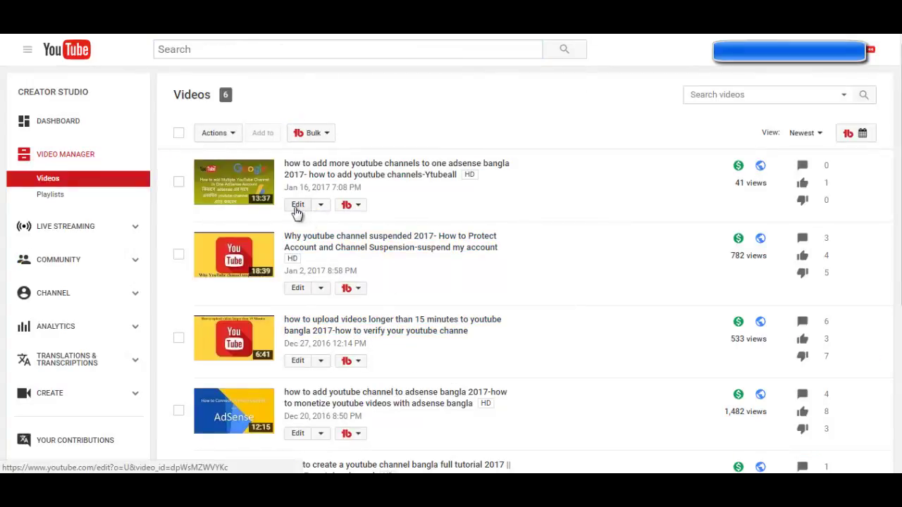
{"action": "left_click", "coordinate": [458, 243]}
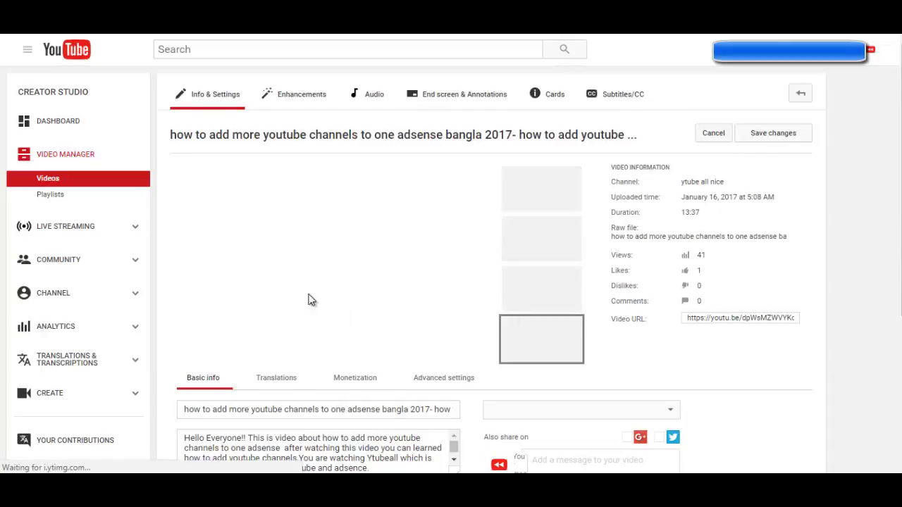
{"action": "scroll", "coordinate": [387, 286], "scroll_direction": "down", "scroll_amount": 1}
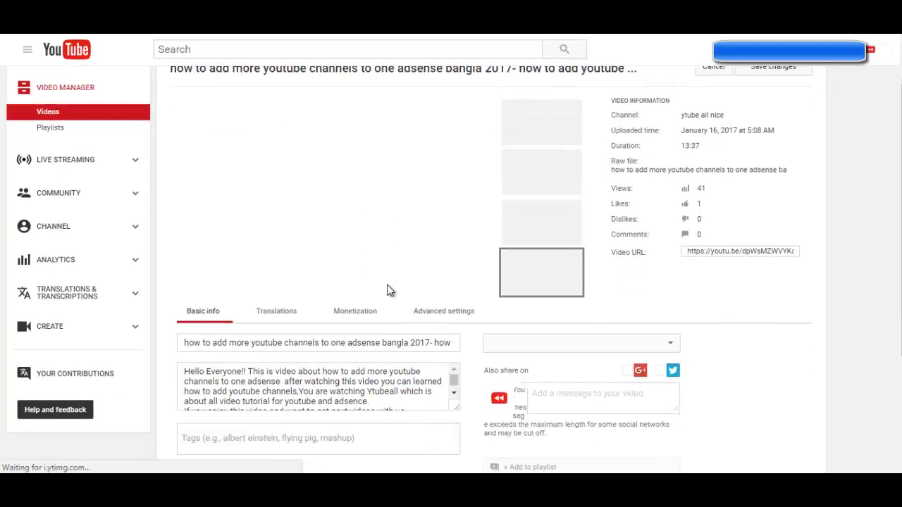
{"action": "scroll", "coordinate": [387, 291], "scroll_direction": "up", "scroll_amount": 1}
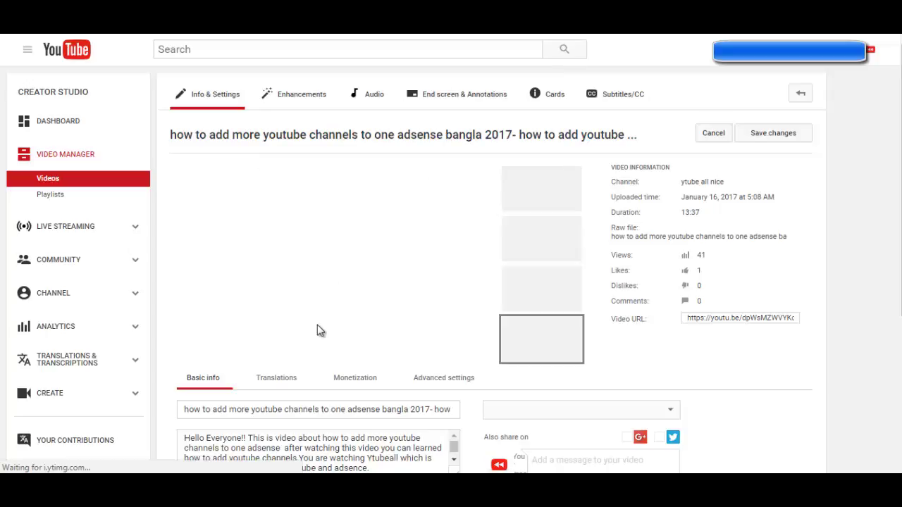
Step: Return to the Notepad keyword list and copy its first keyword, "google keyword planner"
{"action": "scroll", "coordinate": [317, 330], "scroll_direction": "down", "scroll_amount": 1}
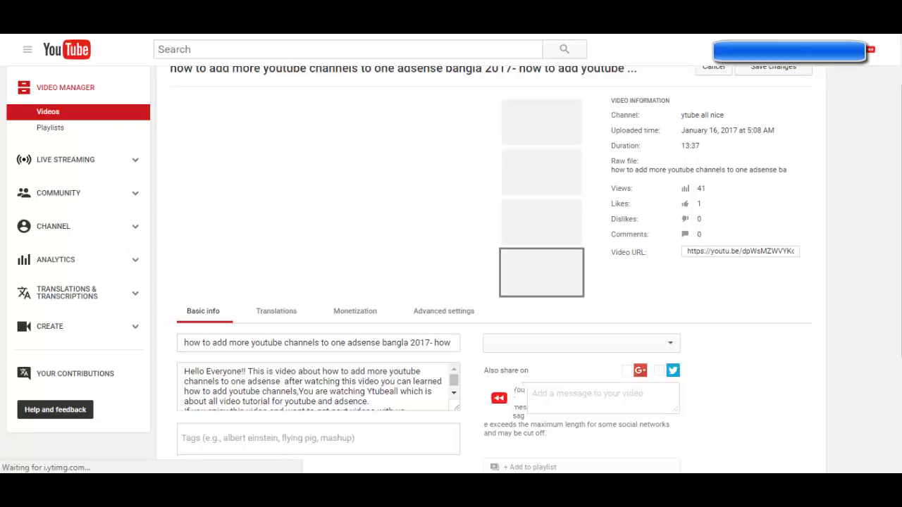
{"action": "key", "text": "alt+Tab"}
{"action": "left_click", "coordinate": [440, 170]}
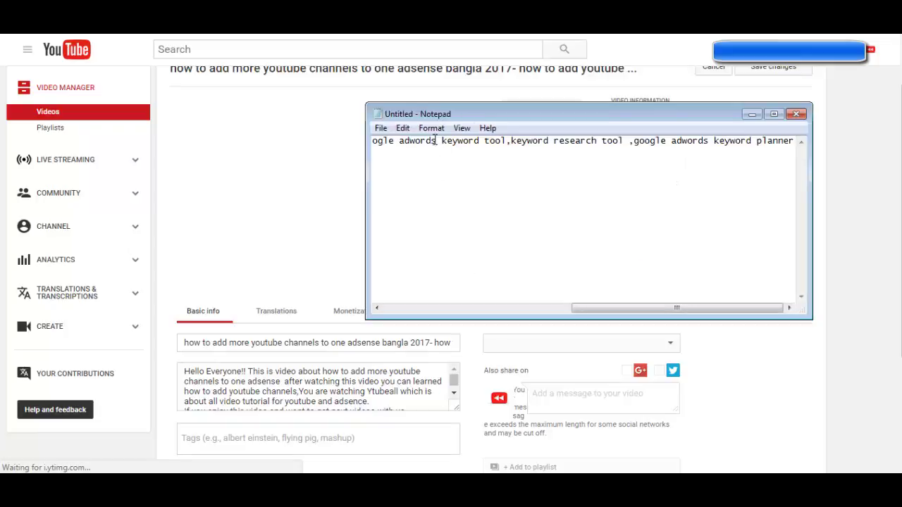
{"action": "key", "text": "Left"}
{"action": "key", "text": "Left"}
{"action": "key", "text": "Left"}
{"action": "key", "text": "Left"}
{"action": "key", "text": "Left"}
{"action": "key", "text": "Left"}
{"action": "key", "text": "Left"}
{"action": "key", "text": "Left"}
{"action": "key", "text": "Left"}
{"action": "key", "text": "Left"}
{"action": "key", "text": "Left"}
{"action": "key", "text": "Left"}
{"action": "key", "text": "Left"}
{"action": "key", "text": "Left"}
{"action": "key", "text": "Left"}
{"action": "key", "text": "Left"}
{"action": "key", "text": "Left"}
{"action": "key", "text": "Left"}
{"action": "key", "text": "Left"}
{"action": "key", "text": "Left"}
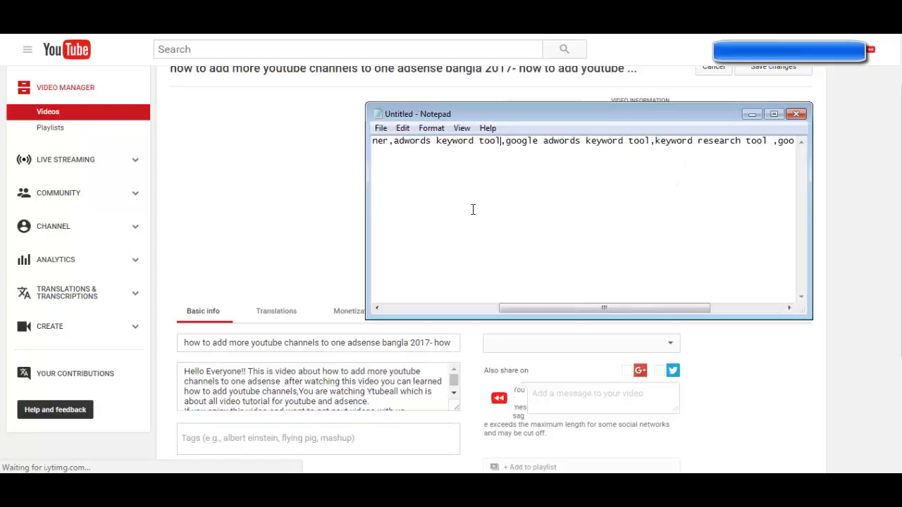
{"action": "key", "text": "Left"}
{"action": "key", "text": "Left"}
{"action": "key", "text": "Left"}
{"action": "key", "text": "Left"}
{"action": "key", "text": "Left"}
{"action": "key", "text": "Left"}
{"action": "key", "text": "Left"}
{"action": "key", "text": "Left"}
{"action": "key", "text": "Left"}
{"action": "key", "text": "Left"}
{"action": "key", "text": "Left"}
{"action": "key", "text": "Left"}
{"action": "key", "text": "Left"}
{"action": "key", "text": "Left"}
{"action": "key", "text": "Left"}
{"action": "key", "text": "Left"}
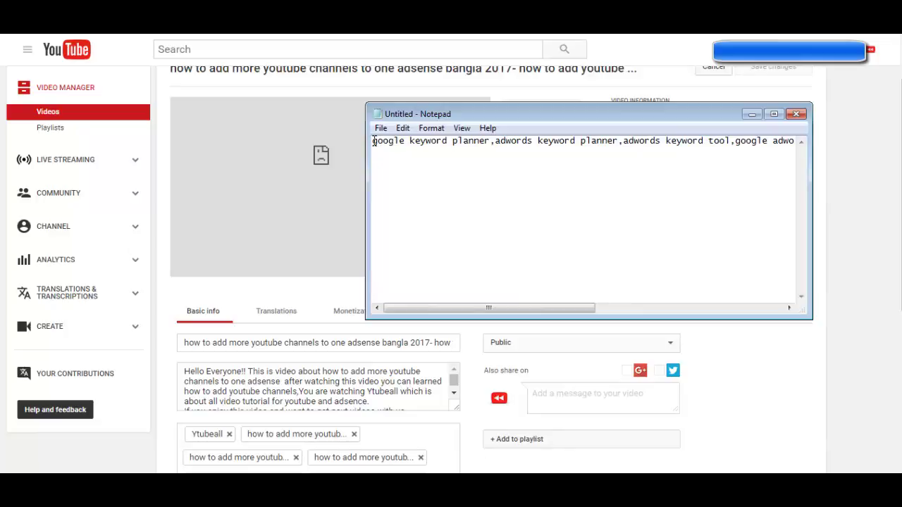
{"action": "left_click_drag", "start_coordinate": [373, 141], "coordinate": [487, 140]}
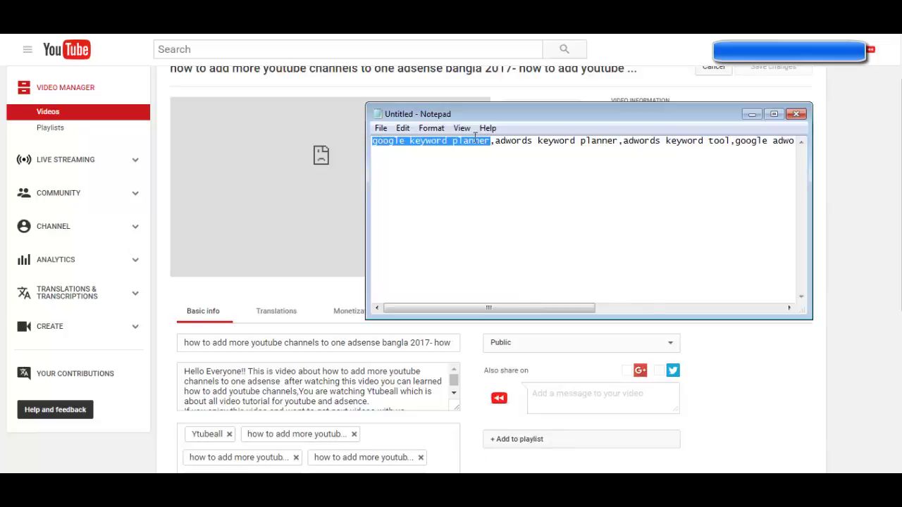
{"action": "right_click", "coordinate": [475, 140]}
{"action": "left_click", "coordinate": [507, 184]}
Step: Replace the video's entire title on the YouTube edit page with the copied keyword "google keyword planner"
{"action": "left_click", "coordinate": [191, 342]}
{"action": "left_click_drag", "start_coordinate": [183, 342], "coordinate": [309, 348]}
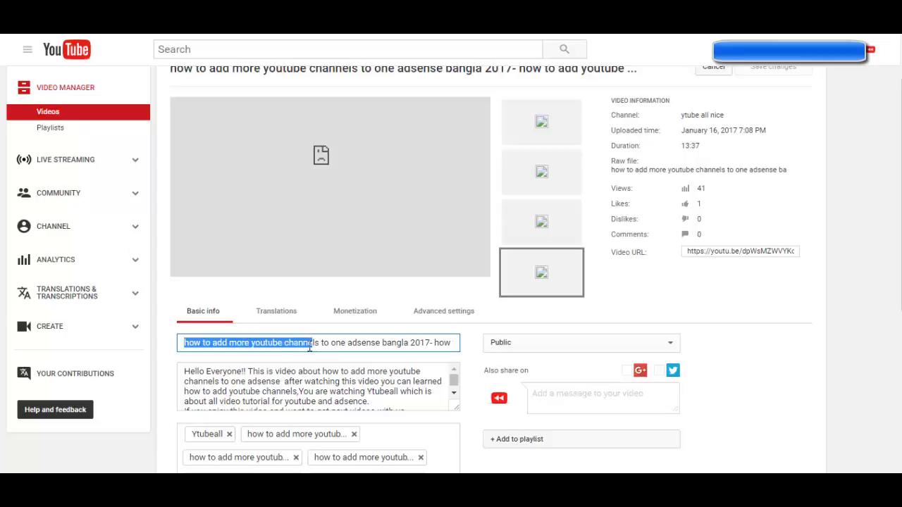
{"action": "key", "text": "ctrl+a"}
{"action": "key", "text": "ctrl+v"}
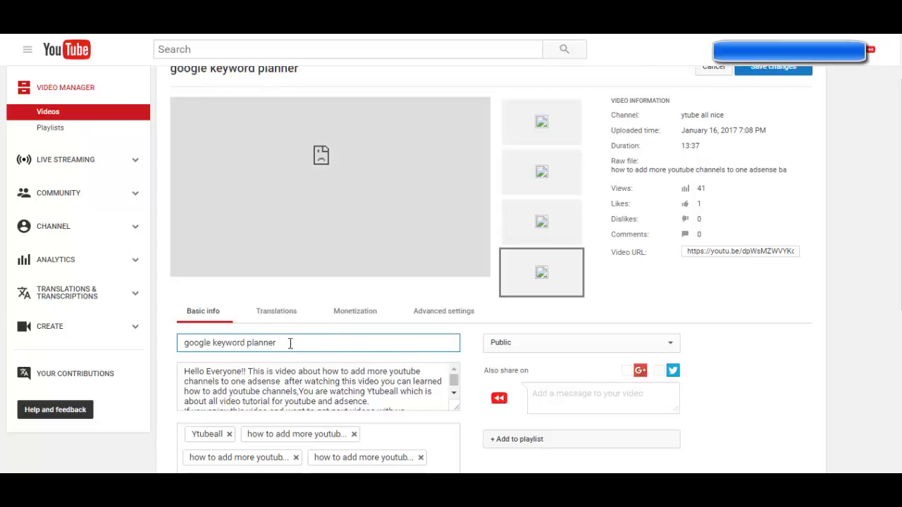
Step: Append a hyphen and the Notepad keyword "adwords keyword planner" to the video's title
{"action": "key", "text": "alt+Tab"}
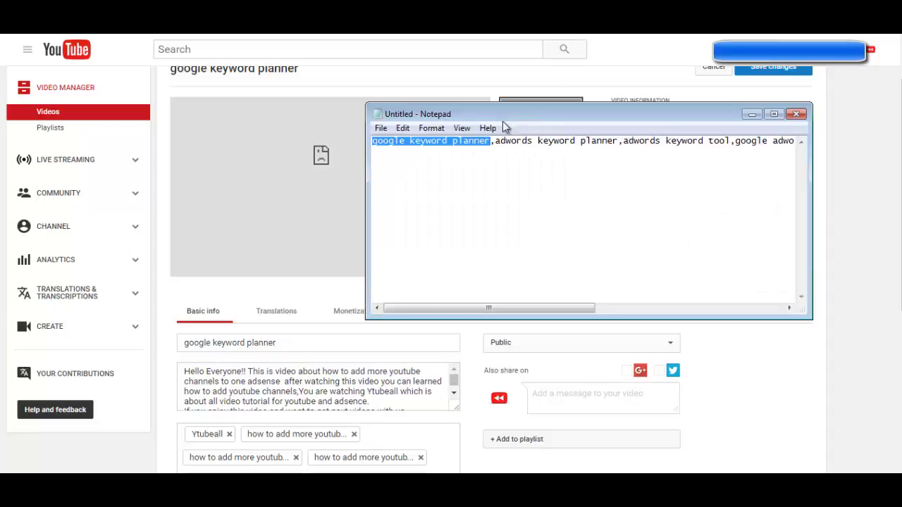
{"action": "left_click_drag", "start_coordinate": [495, 141], "coordinate": [618, 141]}
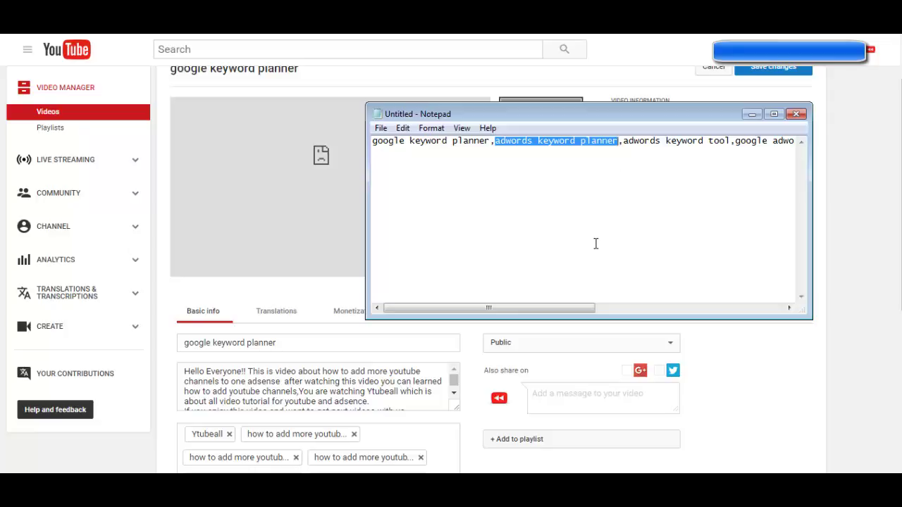
{"action": "left_click", "coordinate": [317, 342]}
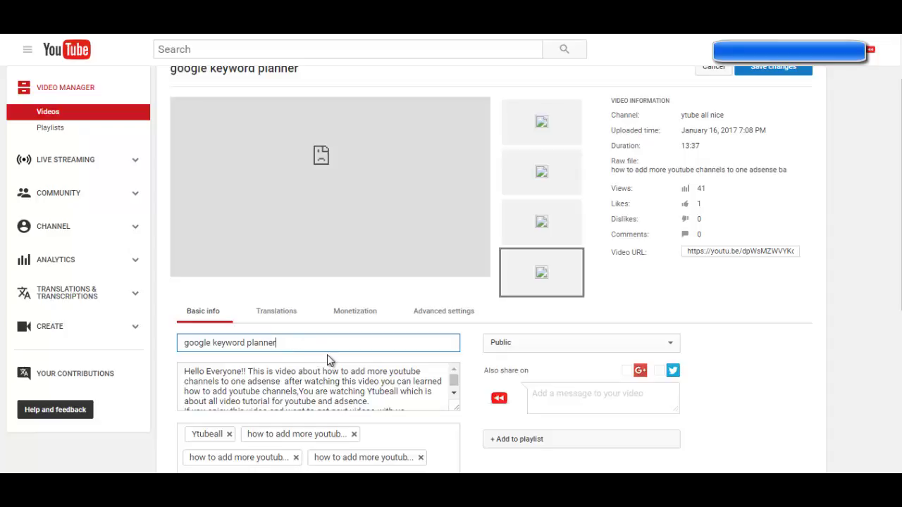
{"action": "type", "text": "-"}
{"action": "key", "text": "ctrl+v"}
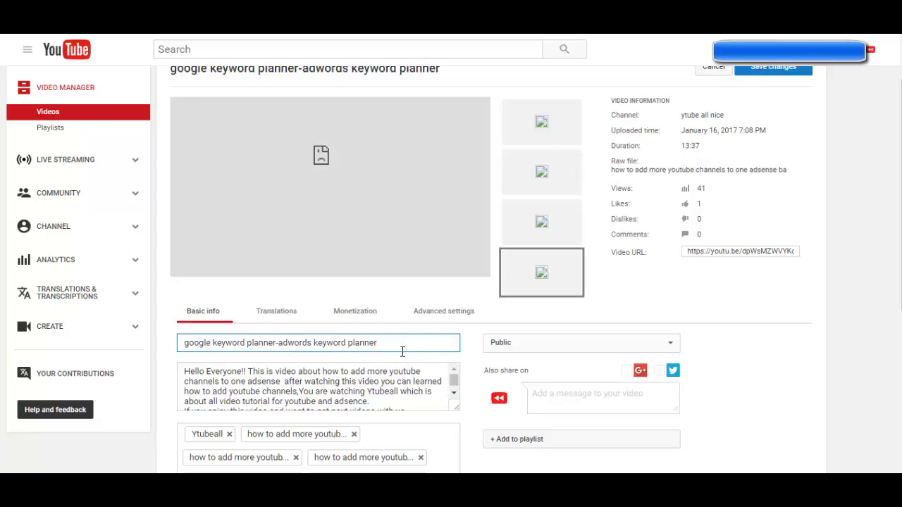
Step: Copy the entire Notepad keyword list and paste it after the last existing tag of the video
{"action": "scroll", "coordinate": [379, 373], "scroll_direction": "down", "scroll_amount": 5}
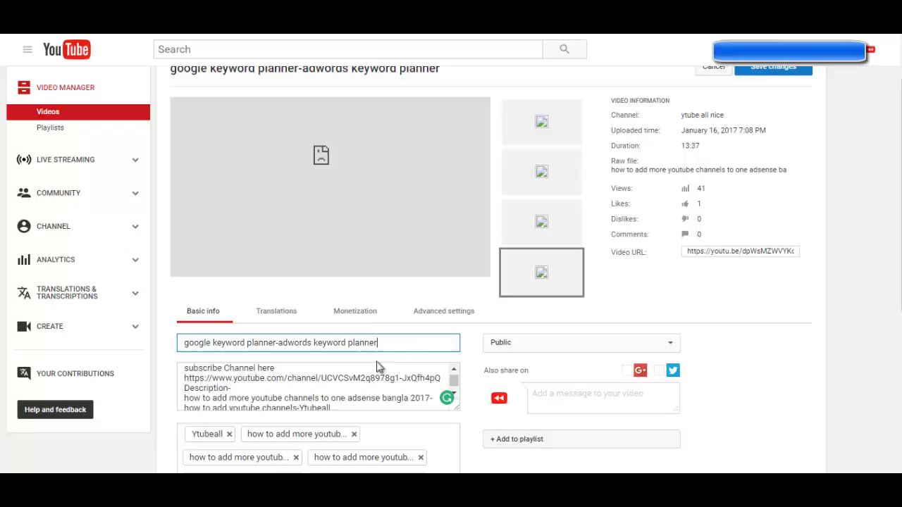
{"action": "left_click", "coordinate": [266, 378]}
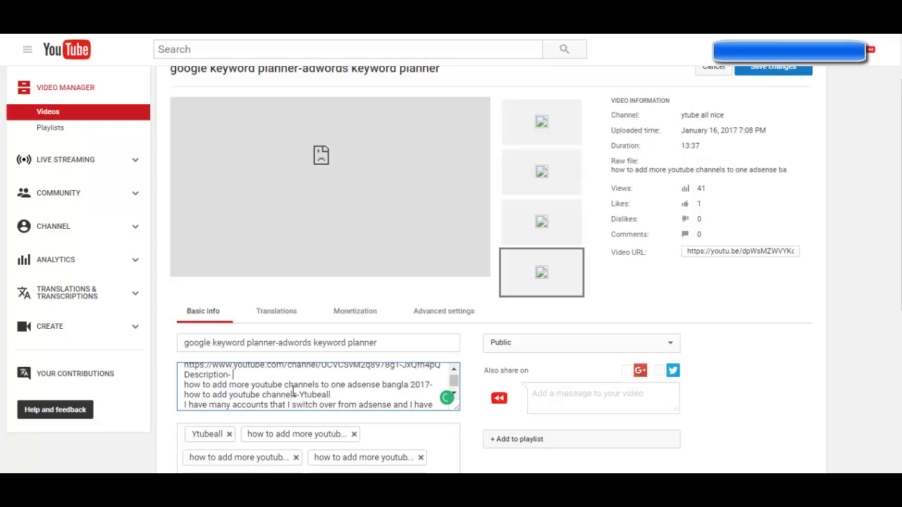
{"action": "scroll", "coordinate": [292, 382], "scroll_direction": "up", "scroll_amount": 5}
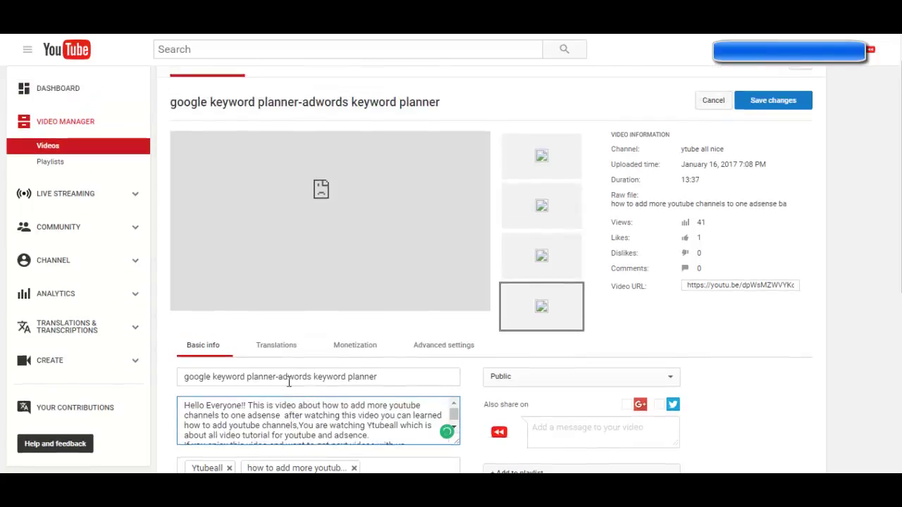
{"action": "scroll", "coordinate": [652, 423], "scroll_direction": "down", "scroll_amount": 2}
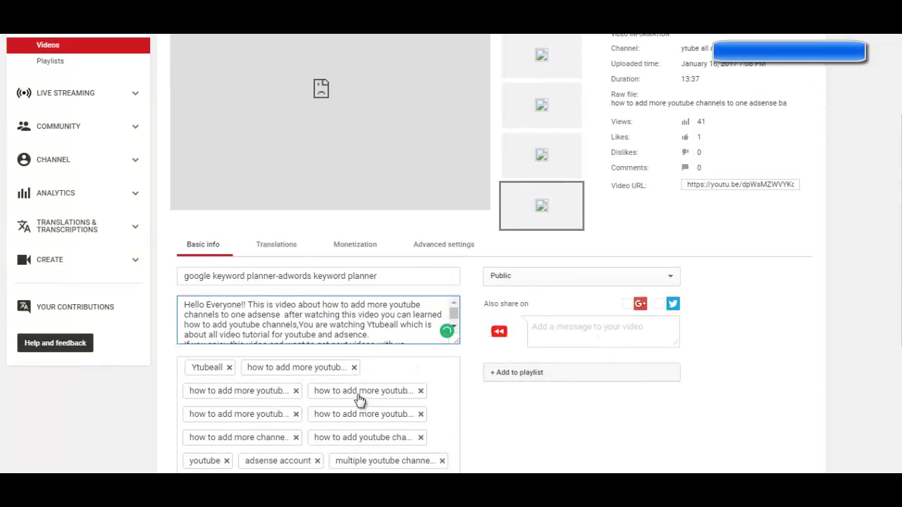
{"action": "scroll", "coordinate": [493, 429], "scroll_direction": "down", "scroll_amount": 1}
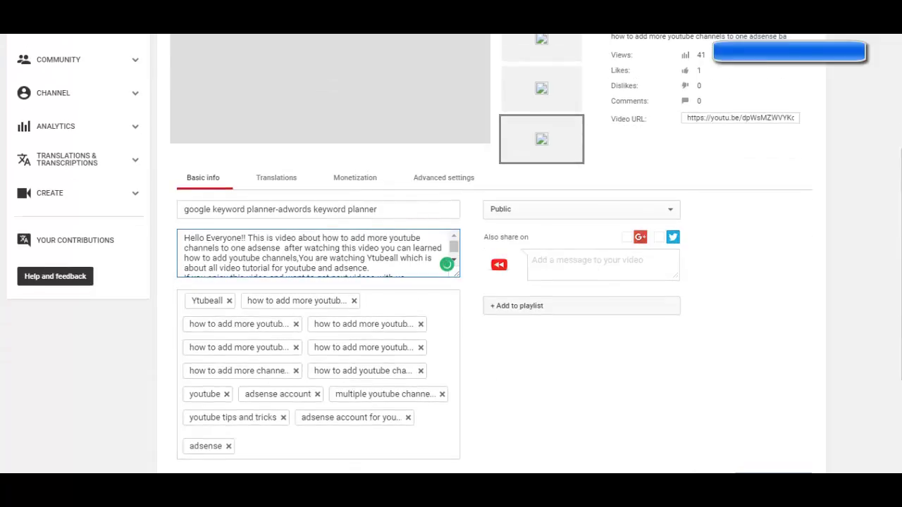
{"action": "left_click", "coordinate": [431, 488]}
{"action": "left_click", "coordinate": [398, 145]}
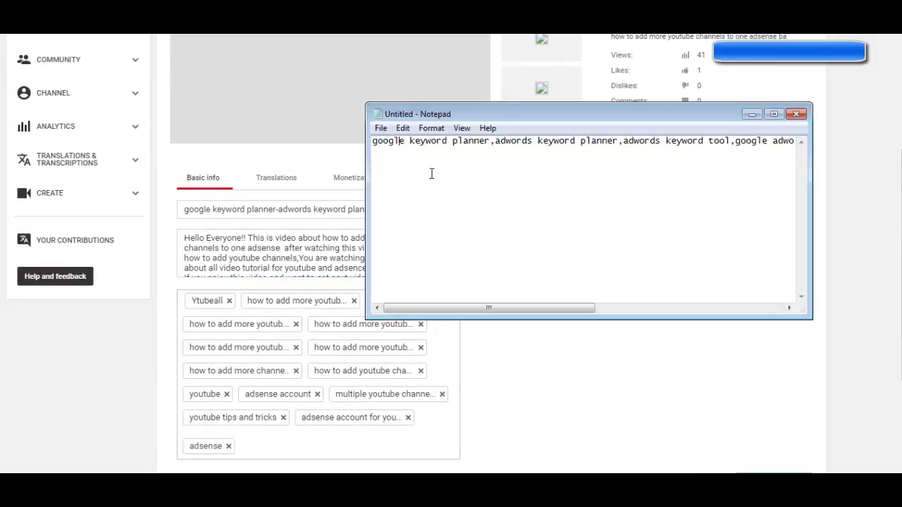
{"action": "key", "text": "ctrl+a"}
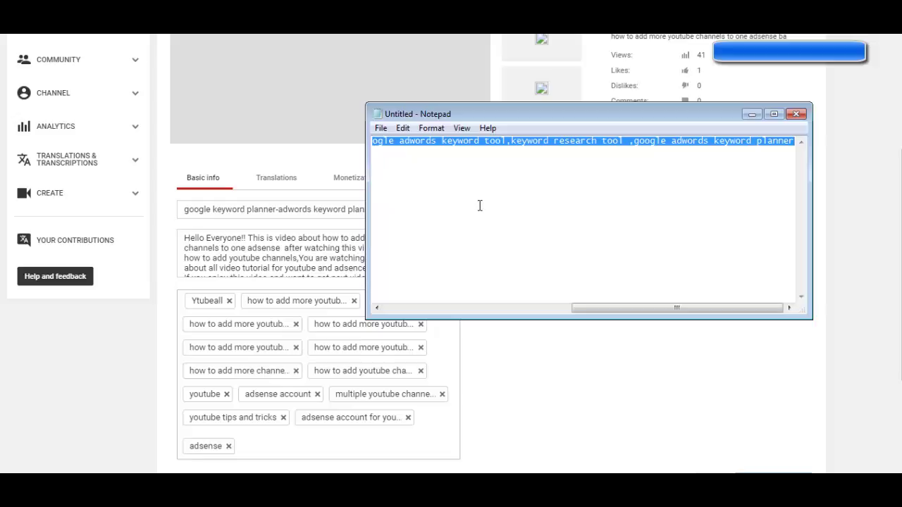
{"action": "left_click", "coordinate": [257, 441]}
{"action": "scroll", "coordinate": [282, 442], "scroll_direction": "down", "scroll_amount": 2}
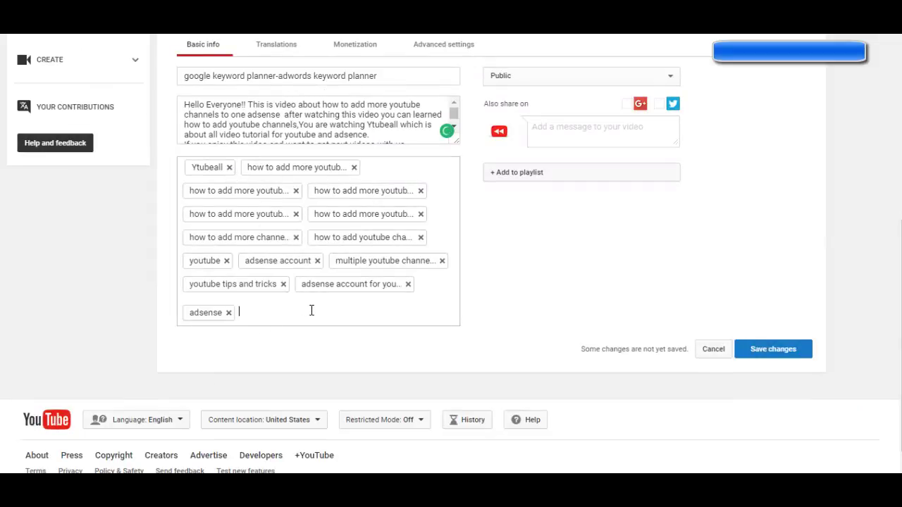
{"action": "key", "text": "ctrl+v"}
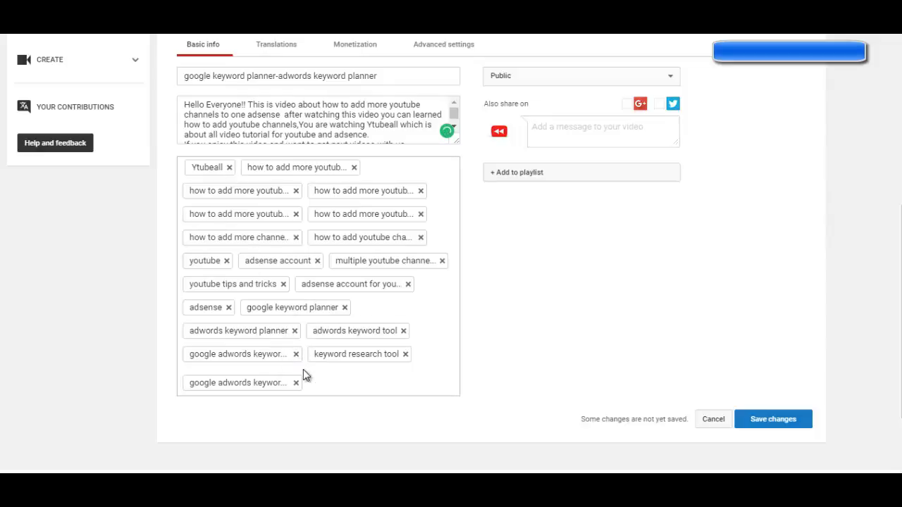
Step: Review the video's title, description and tags on the edit page
{"action": "scroll", "coordinate": [465, 318], "scroll_direction": "up", "scroll_amount": 5}
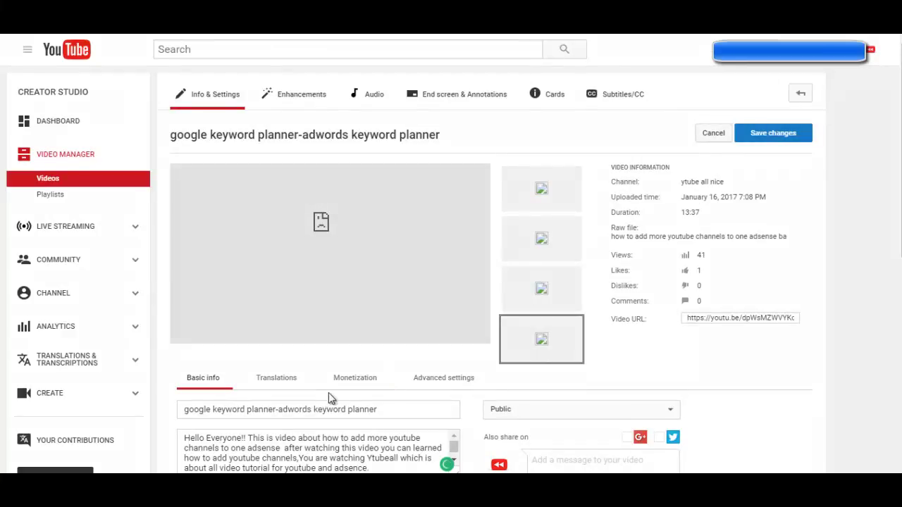
{"action": "scroll", "coordinate": [363, 418], "scroll_direction": "down", "scroll_amount": 1}
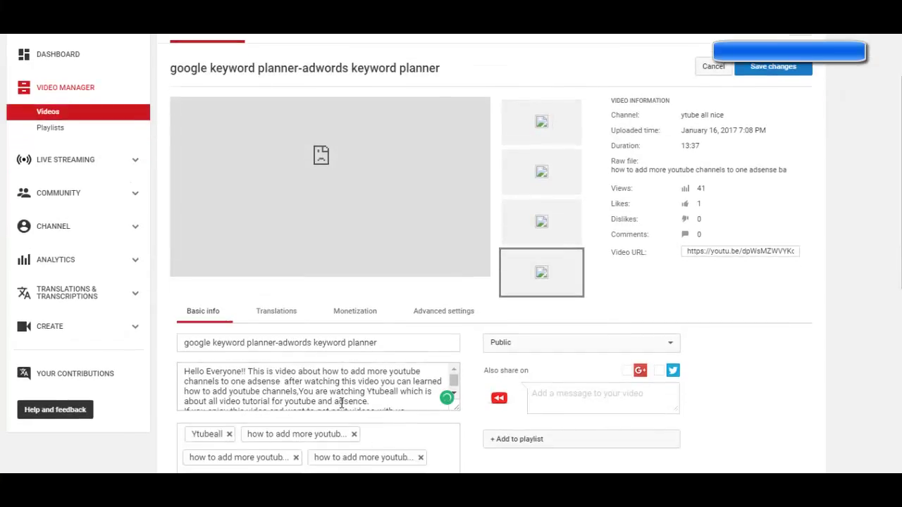
{"action": "scroll", "coordinate": [341, 403], "scroll_direction": "down", "scroll_amount": 3}
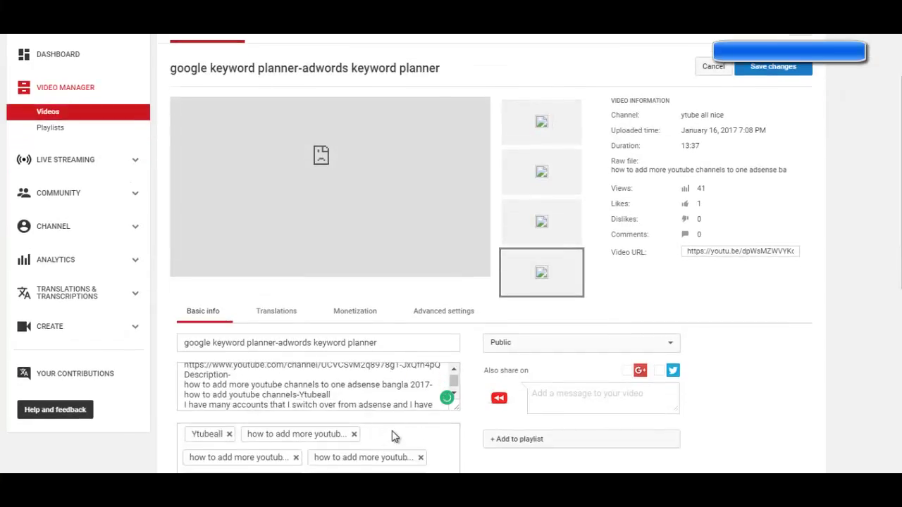
{"action": "scroll", "coordinate": [394, 432], "scroll_direction": "down", "scroll_amount": 2}
{"action": "scroll", "coordinate": [394, 433], "scroll_direction": "up", "scroll_amount": 3}
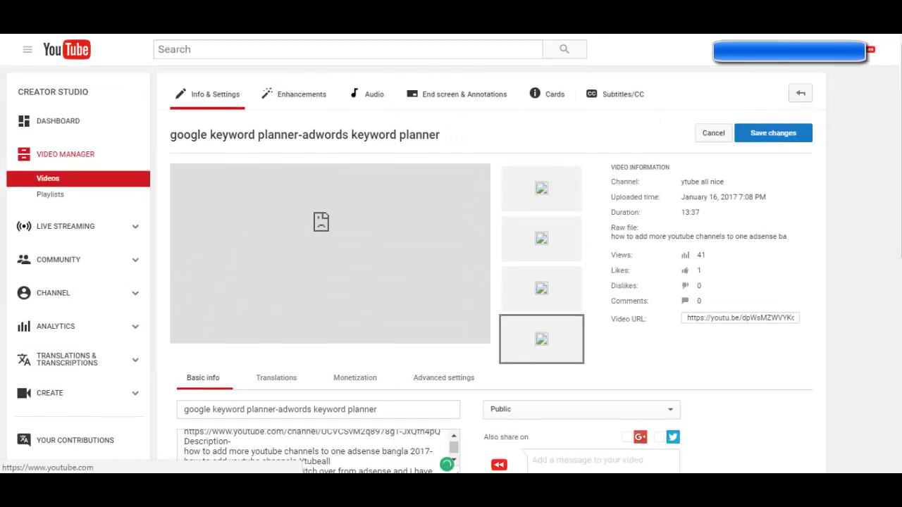
Step: Switch to the AdWords Keyword Planner and look through the keyword ideas for "how to use google adwords"
{"action": "left_click", "coordinate": [84, 9]}
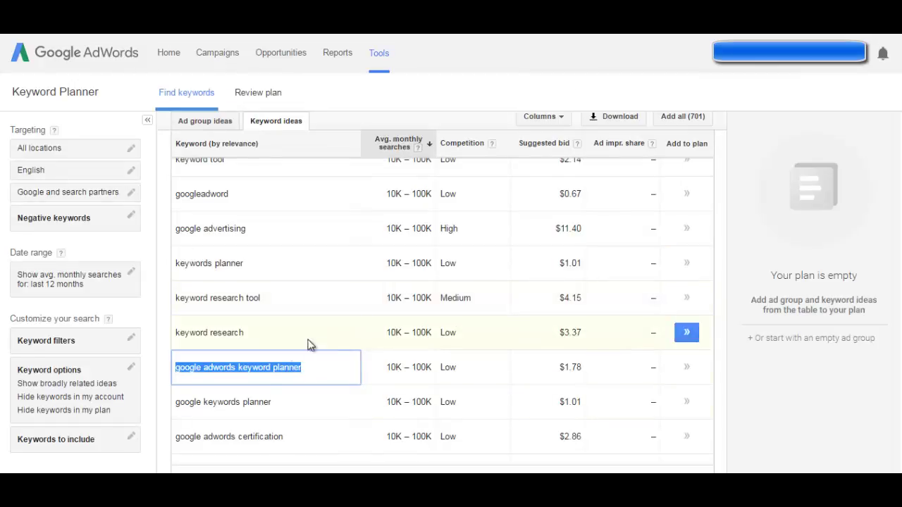
{"action": "scroll", "coordinate": [282, 367], "scroll_direction": "up", "scroll_amount": 4}
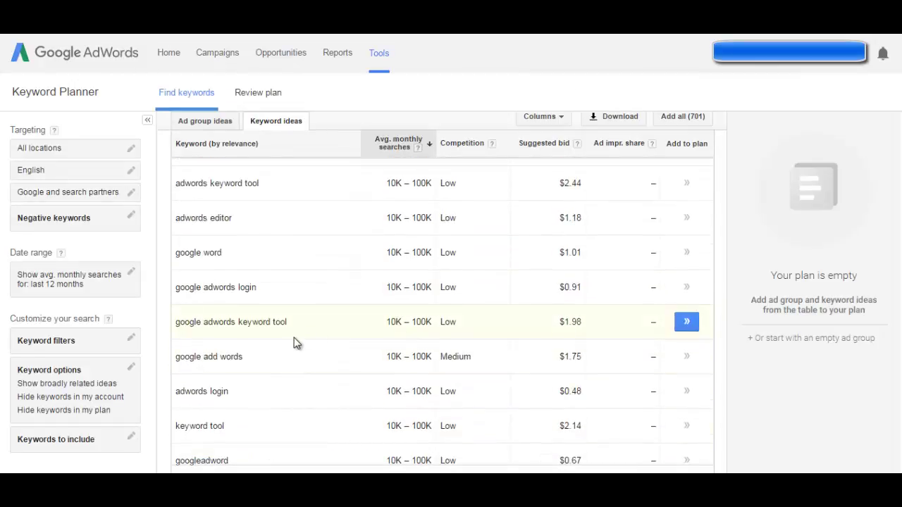
{"action": "scroll", "coordinate": [292, 344], "scroll_direction": "up", "scroll_amount": 8}
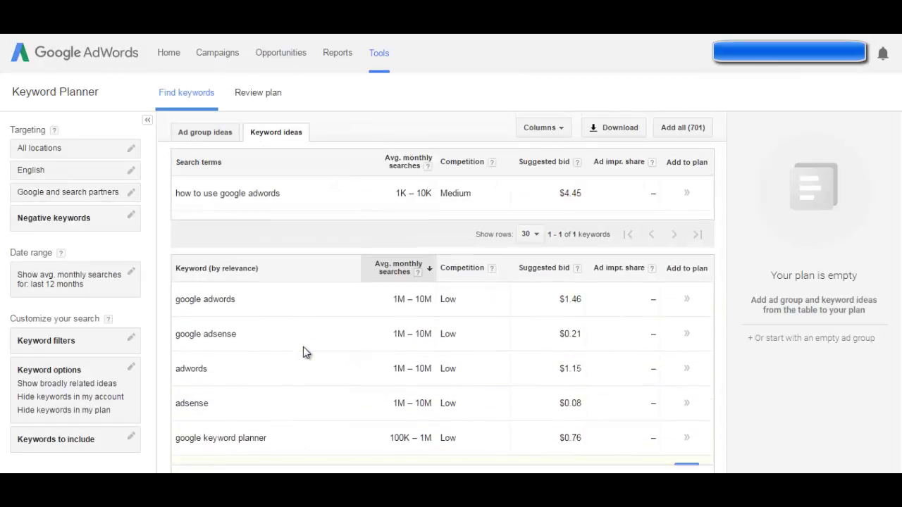
{"action": "scroll", "coordinate": [304, 350], "scroll_direction": "up", "scroll_amount": 2}
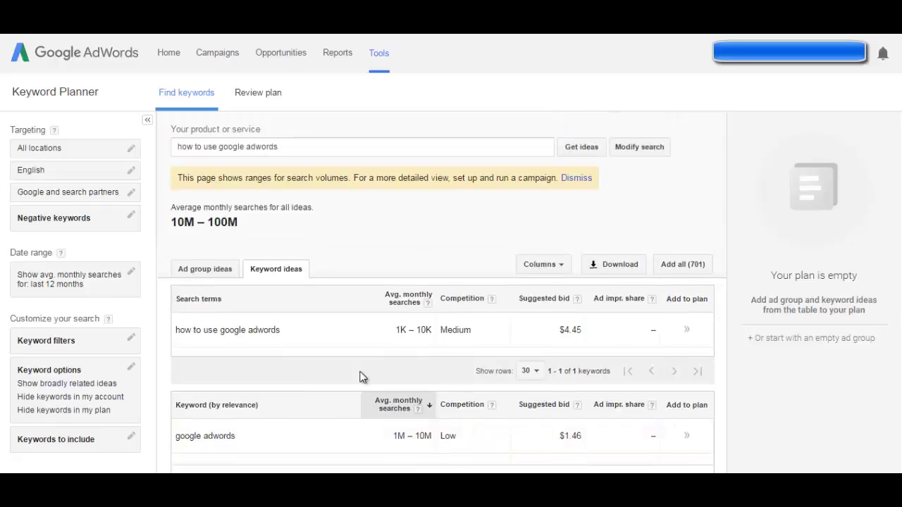
{"action": "scroll", "coordinate": [360, 377], "scroll_direction": "down", "scroll_amount": 3}
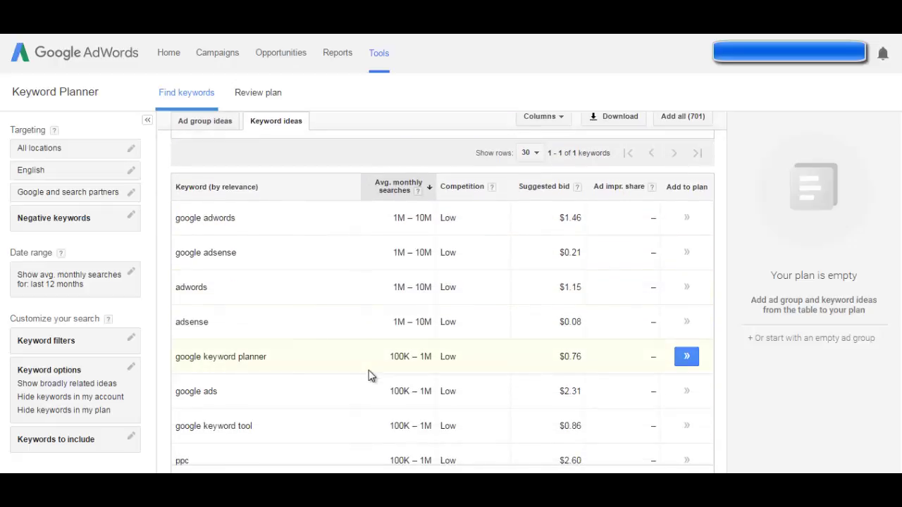
{"action": "scroll", "coordinate": [368, 370], "scroll_direction": "down", "scroll_amount": 1}
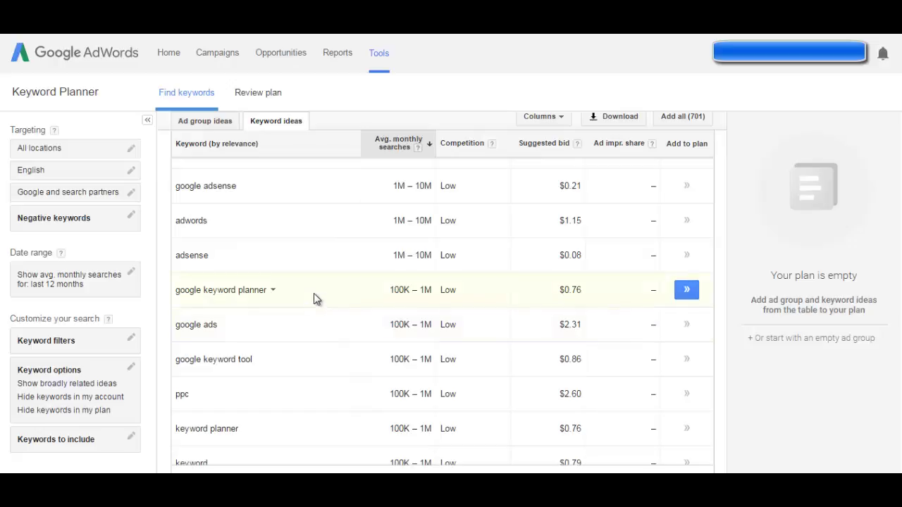
{"action": "scroll", "coordinate": [246, 275], "scroll_direction": "up", "scroll_amount": 3}
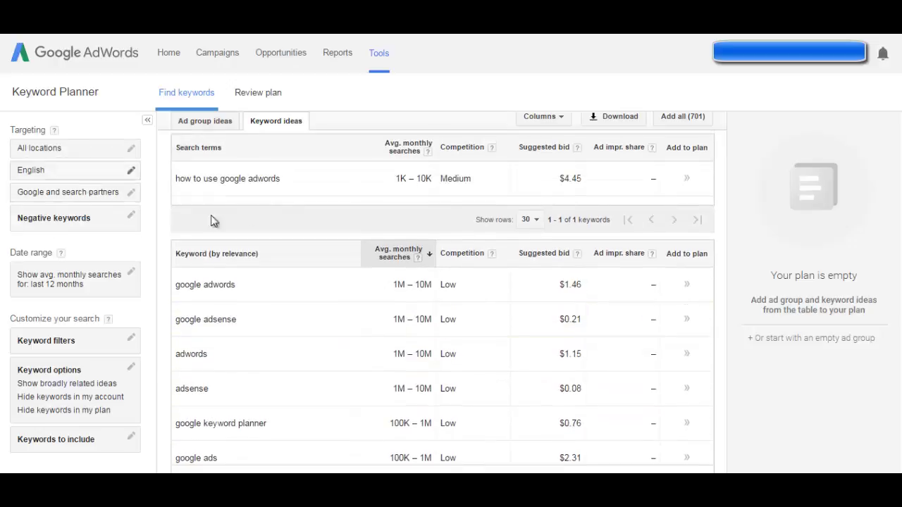
{"action": "scroll", "coordinate": [723, 176], "scroll_direction": "up", "scroll_amount": 2}
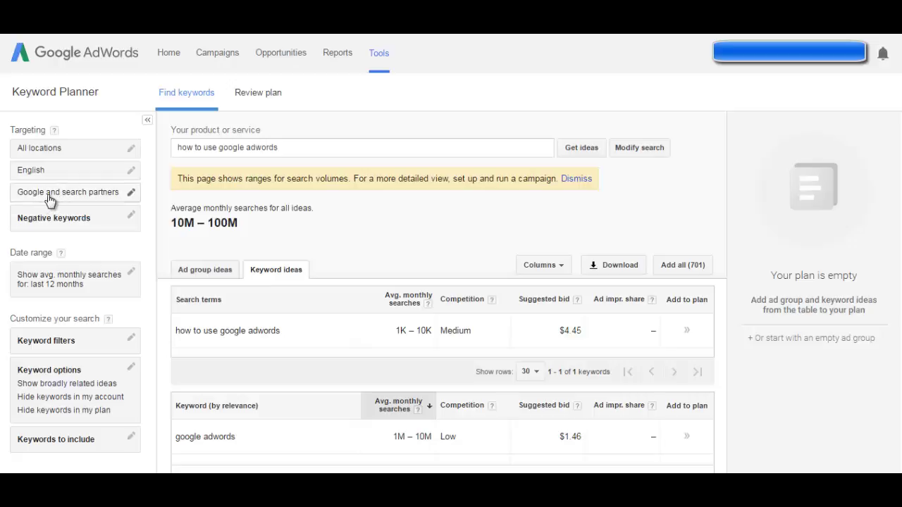
Step: Set the Keyword Planner's network targeting to Google, and reopen the network options
{"action": "left_click", "coordinate": [85, 199]}
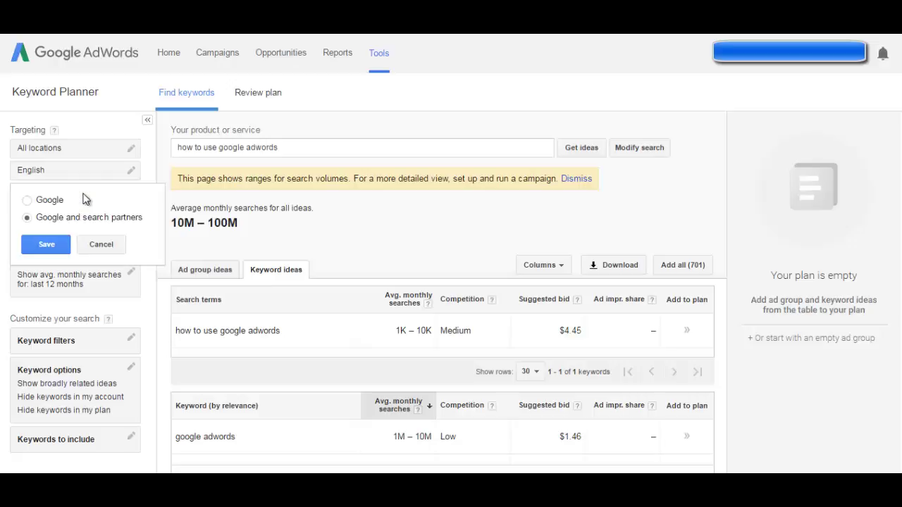
{"action": "left_click", "coordinate": [46, 201]}
{"action": "left_click", "coordinate": [47, 244]}
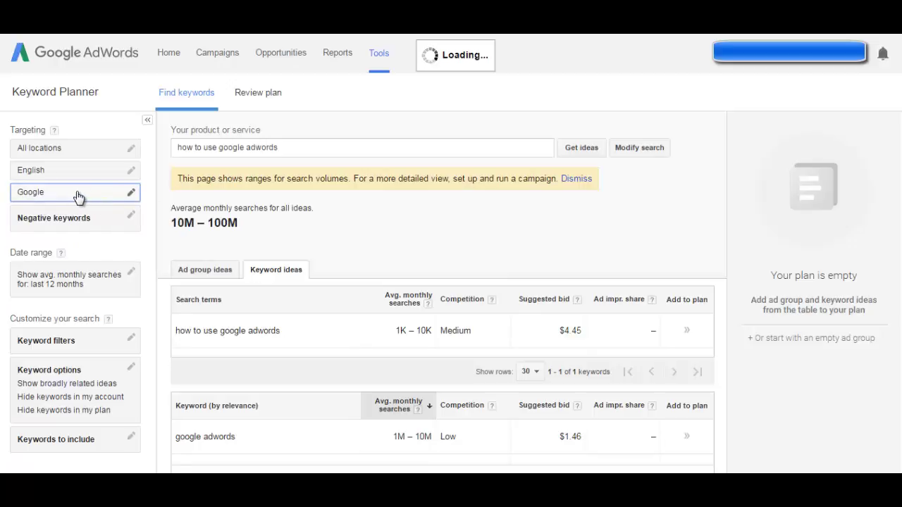
{"action": "left_click", "coordinate": [76, 194]}
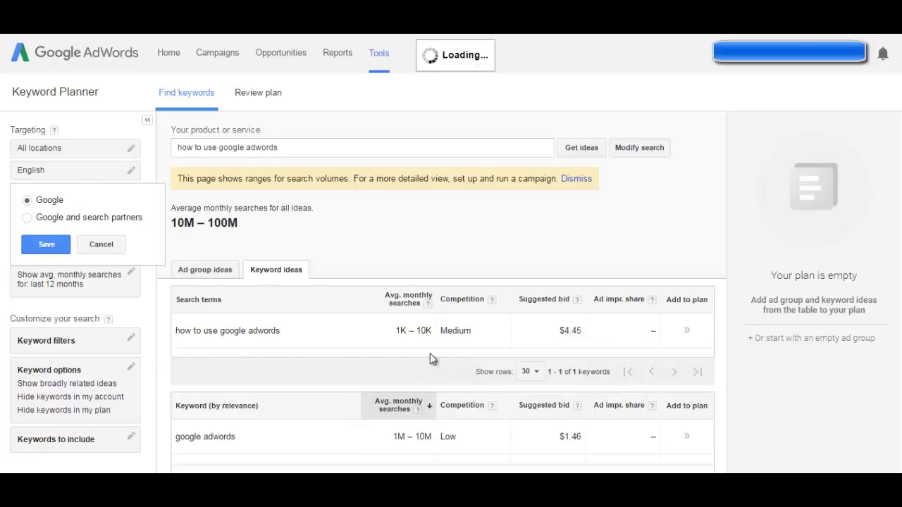
Step: Set the Keyword Planner's network targeting to Google and search partners
{"action": "left_click", "coordinate": [28, 219]}
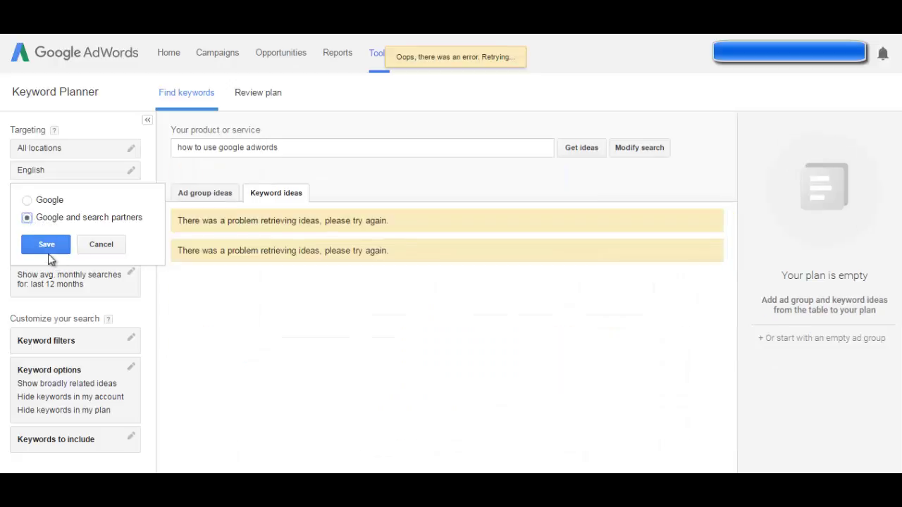
{"action": "left_click", "coordinate": [49, 247]}
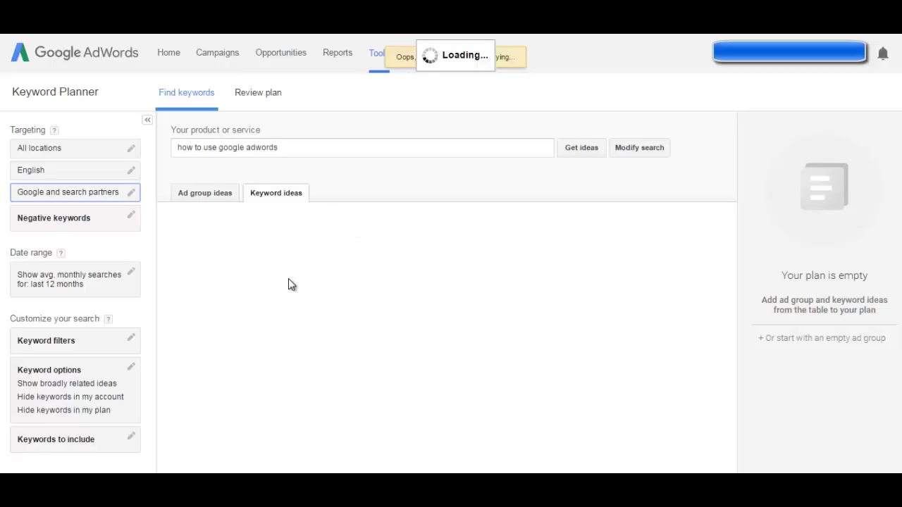
Step: Try to set the location targeting to "usa" in the Keyword Planner
{"action": "left_click", "coordinate": [75, 156]}
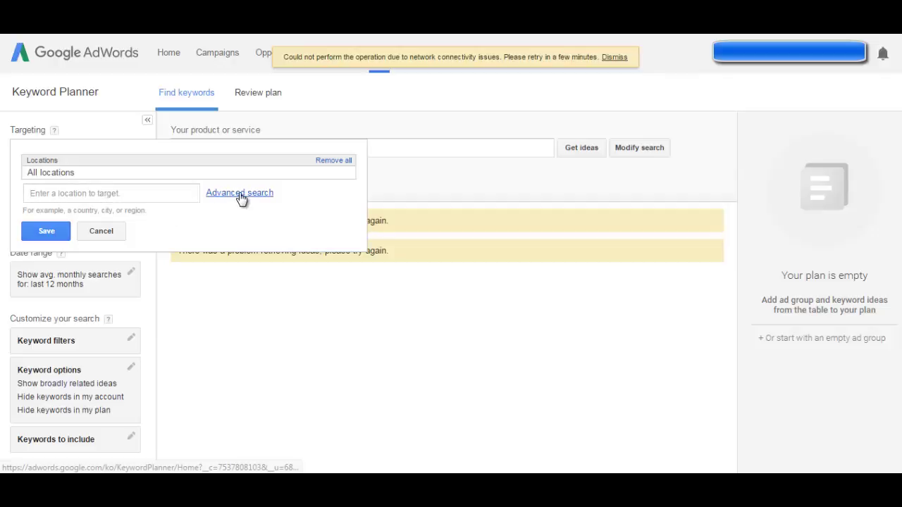
{"action": "left_click", "coordinate": [95, 187]}
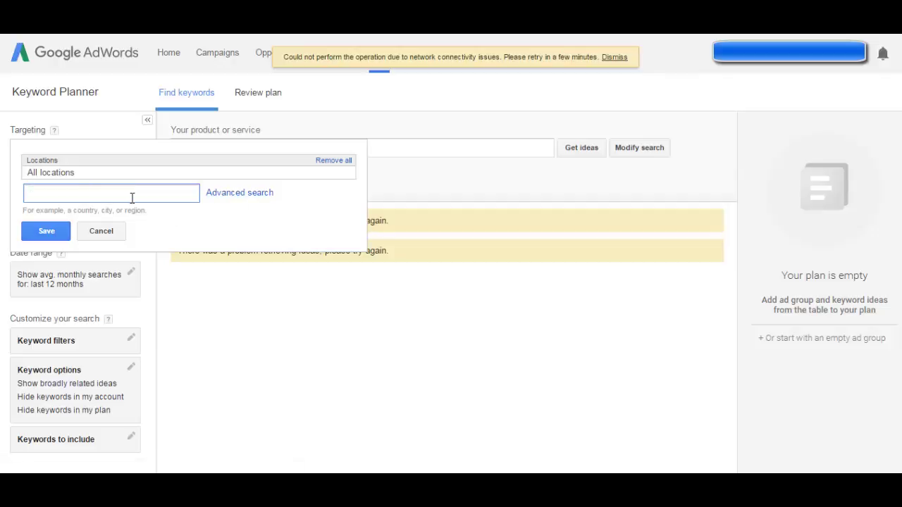
{"action": "type", "text": "usa"}
{"action": "left_click", "coordinate": [47, 233]}
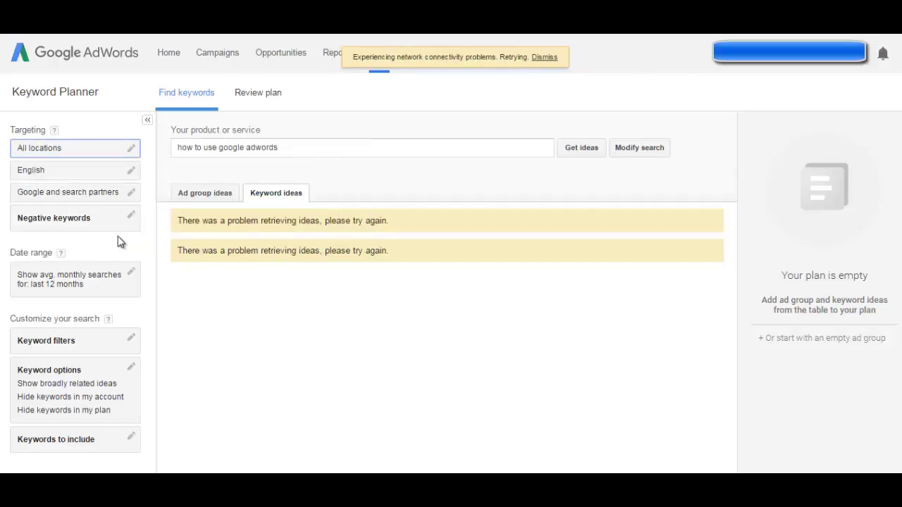
Step: Look through the available targeting languages, try removing English, and cancel the change
{"action": "left_click", "coordinate": [60, 176]}
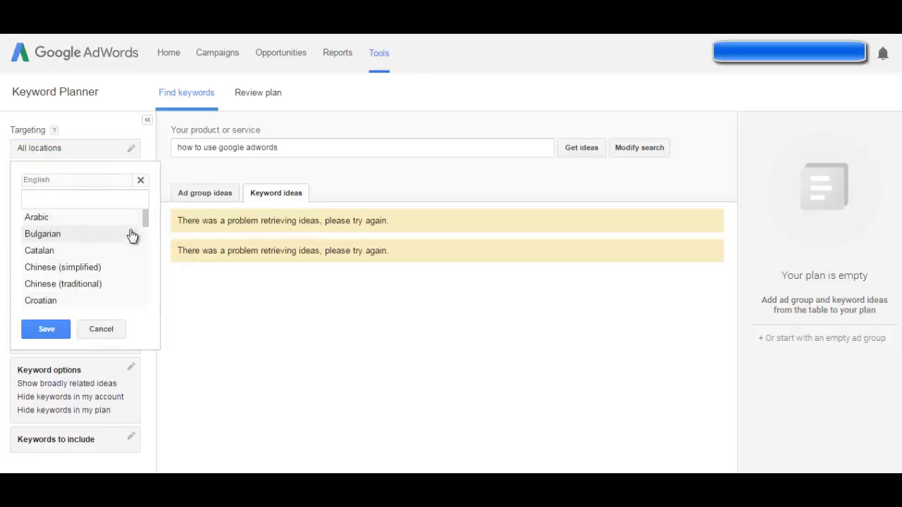
{"action": "left_click_drag", "start_coordinate": [146, 225], "coordinate": [141, 188]}
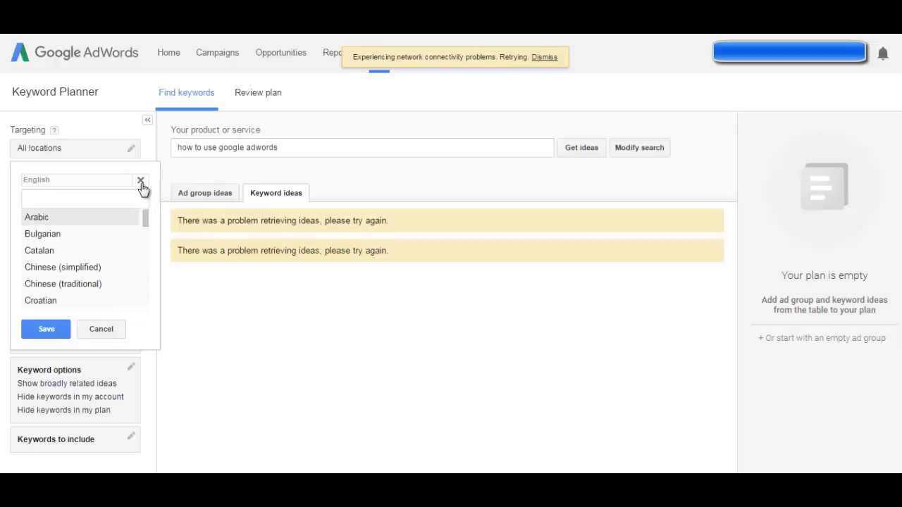
{"action": "left_click", "coordinate": [143, 181]}
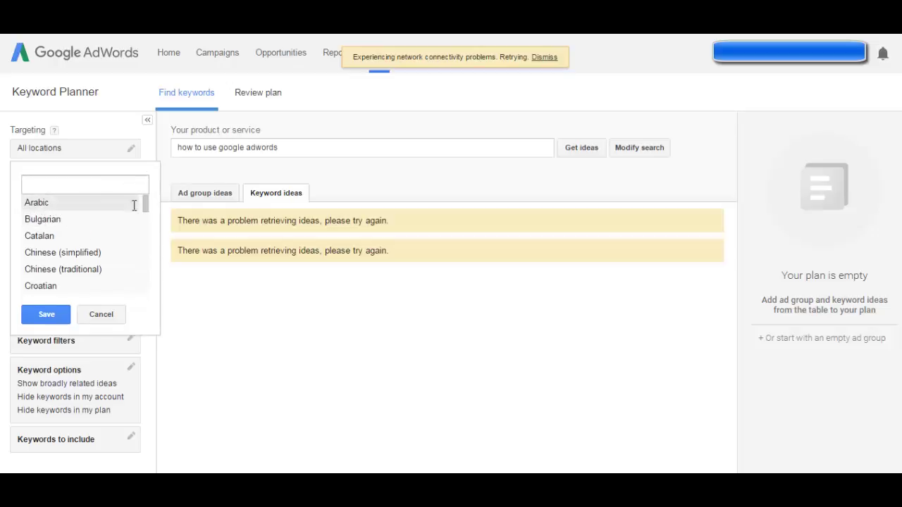
{"action": "left_click", "coordinate": [101, 314]}
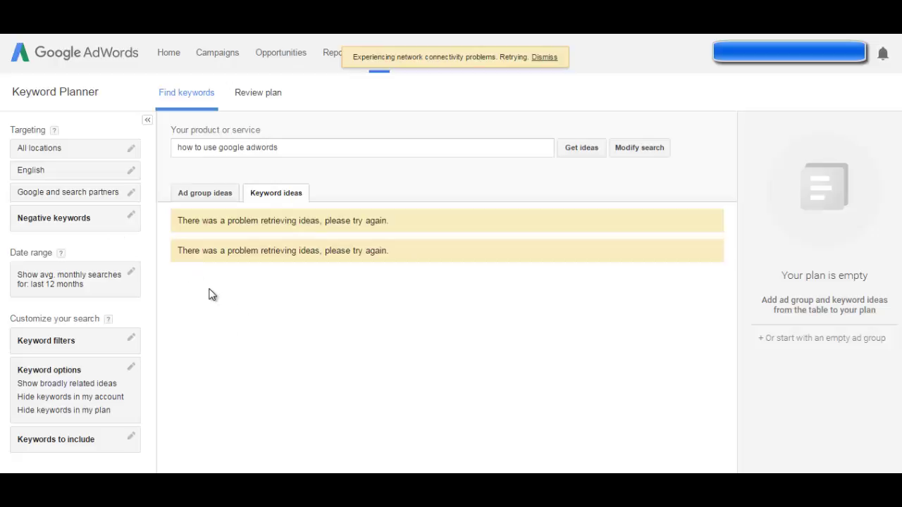
Step: Examine the negative keywords entry and the date range options for average monthly searches, cancelling out of both
{"action": "left_click", "coordinate": [79, 224]}
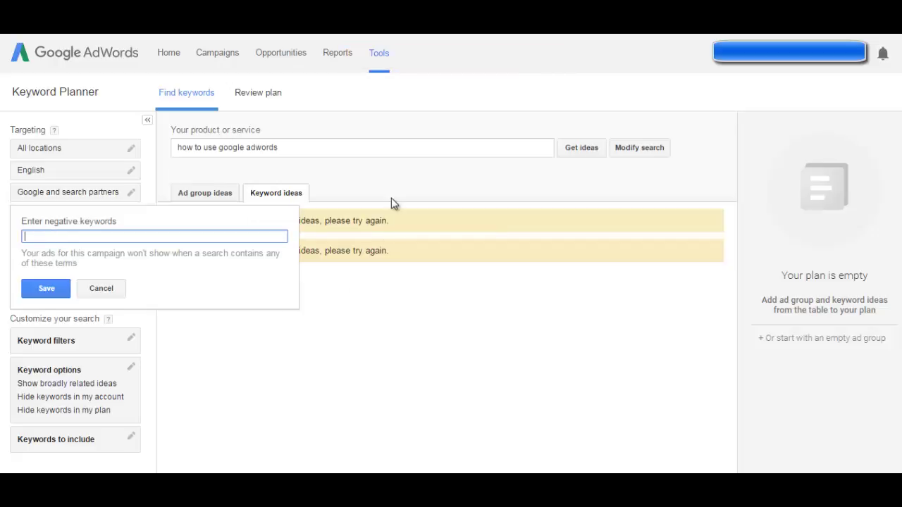
{"action": "left_click", "coordinate": [100, 289]}
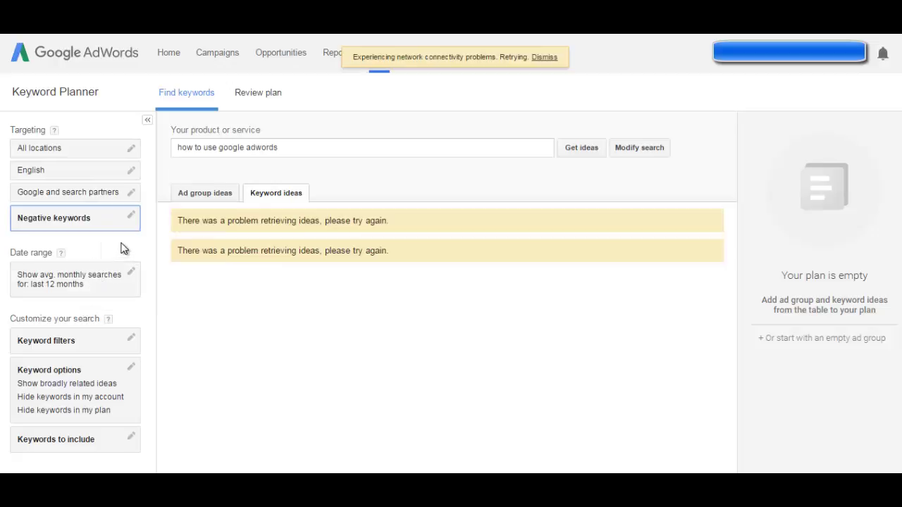
{"action": "left_click", "coordinate": [92, 286]}
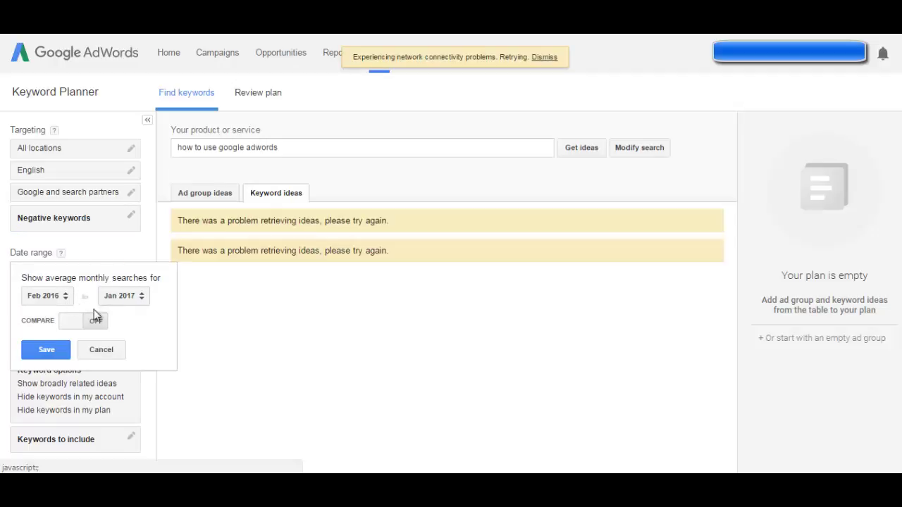
{"action": "left_click", "coordinate": [101, 350]}
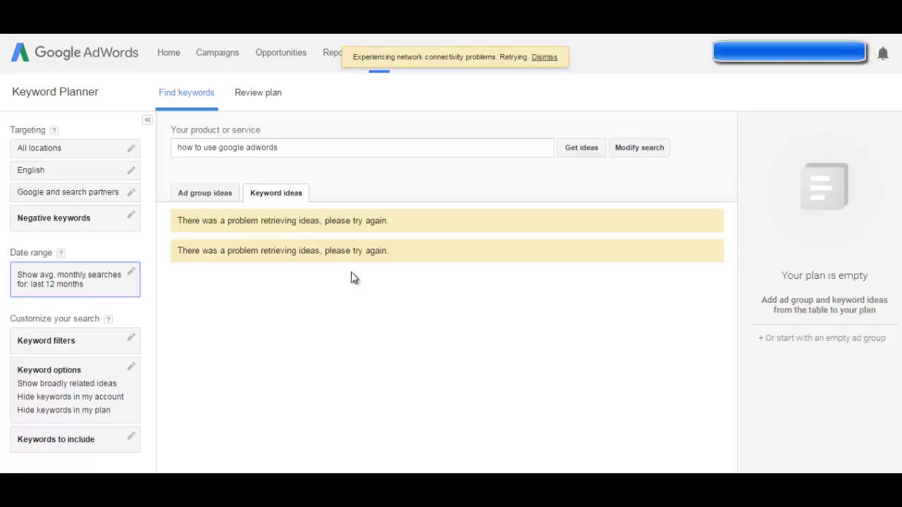
Step: Start editing the product or service search term
{"action": "left_click", "coordinate": [362, 148]}
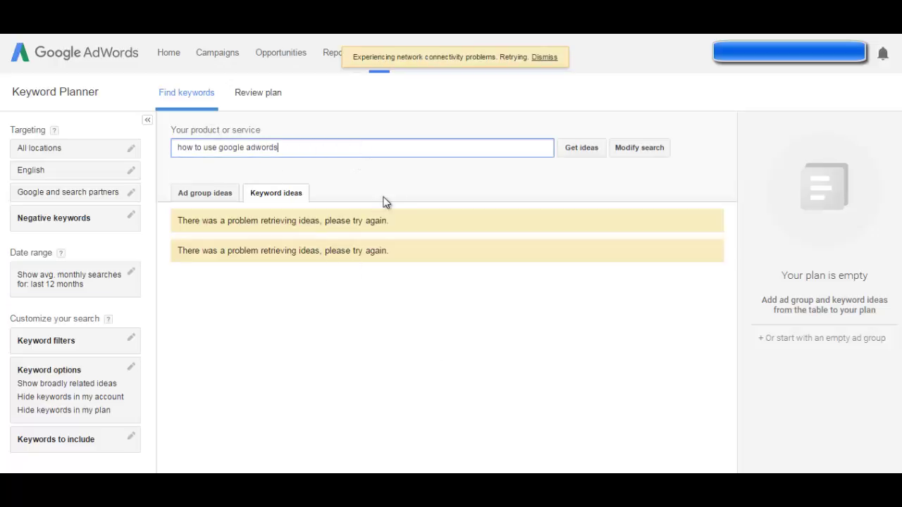